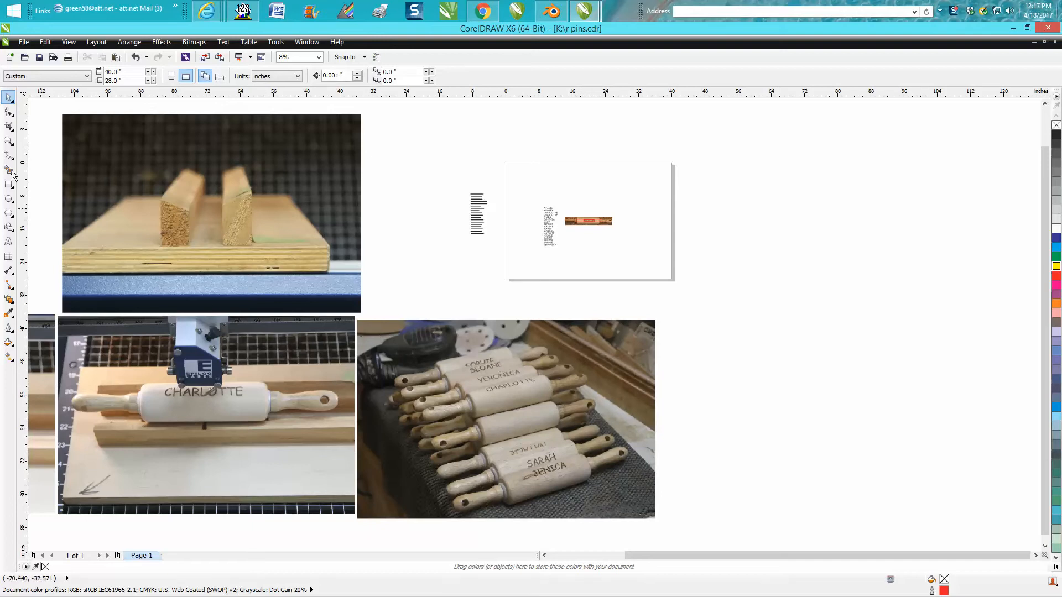
- Narrow the outer red rectangle around the rolling pin's barrel to about 5.48 in wide
{"action": "left_click", "coordinate": [8, 141]}
{"action": "left_click_drag", "start_coordinate": [491, 162], "coordinate": [735, 296]}
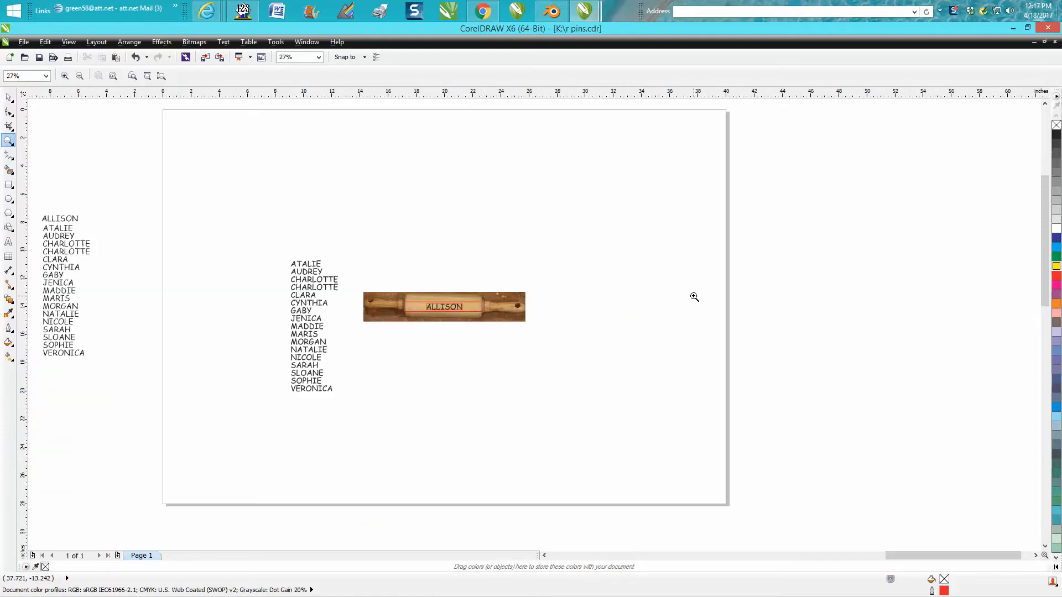
{"action": "left_click_drag", "start_coordinate": [285, 256], "coordinate": [586, 400]}
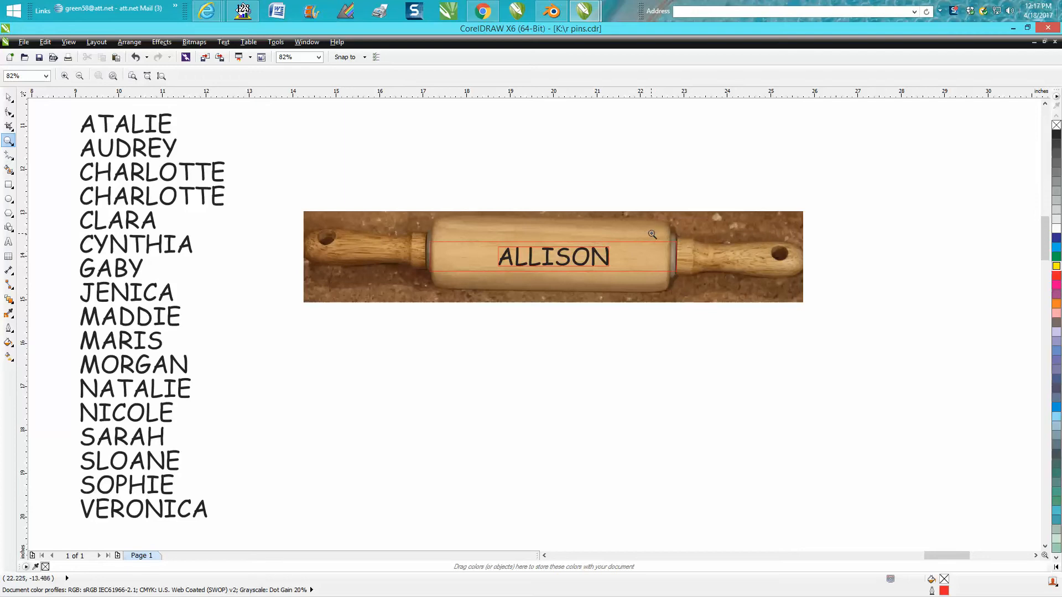
{"action": "left_click", "coordinate": [8, 97]}
{"action": "left_click", "coordinate": [468, 243]}
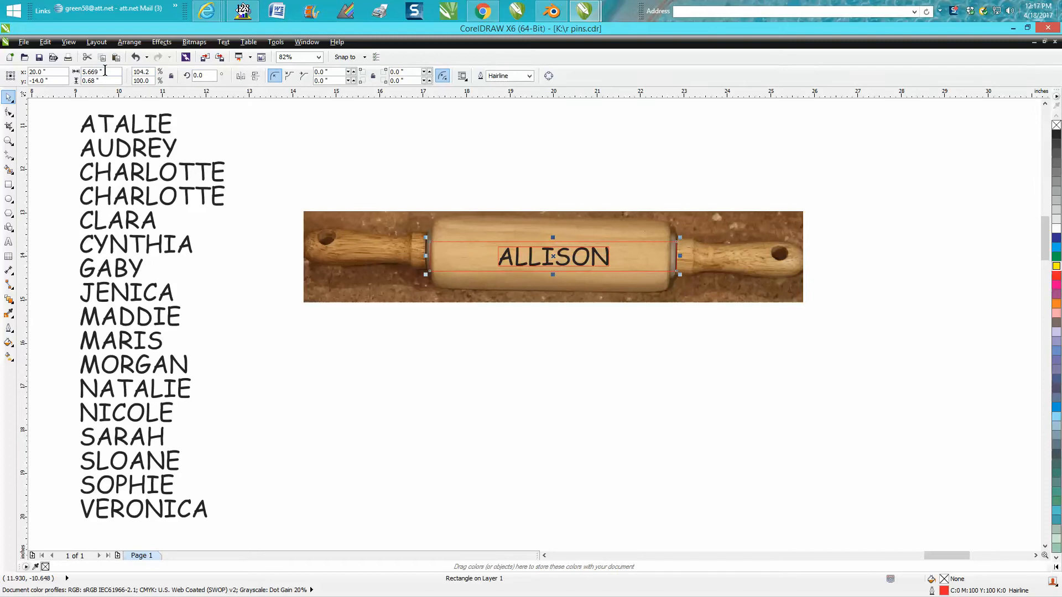
{"action": "left_click_drag", "start_coordinate": [679, 265], "coordinate": [672, 265]}
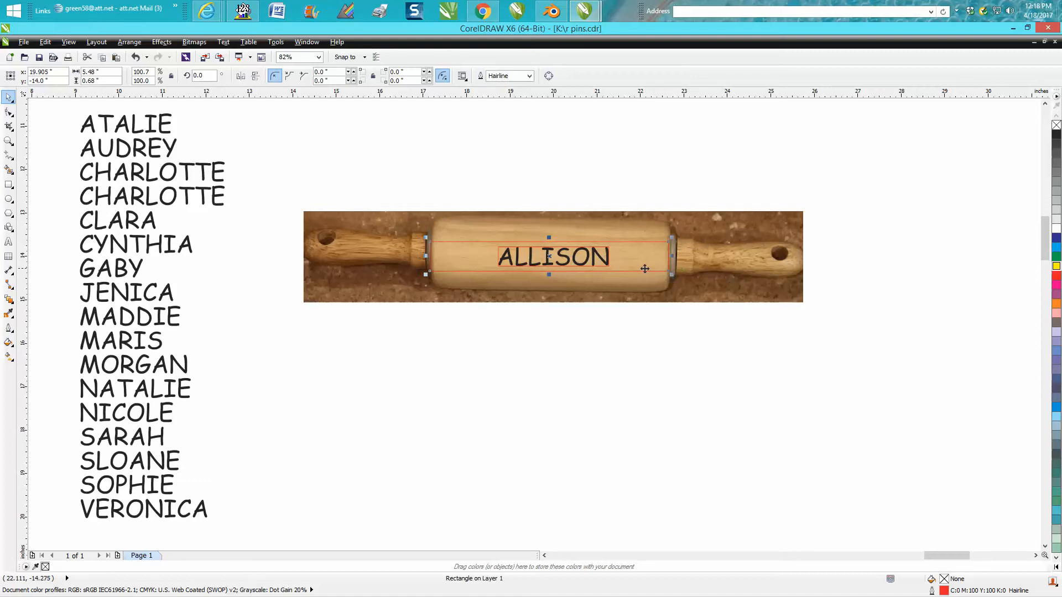
- Move both red rectangles off the rolling pin picture into the blank area just below it
{"action": "left_click_drag", "start_coordinate": [549, 256], "coordinate": [548, 332]}
{"action": "left_click", "coordinate": [562, 265]}
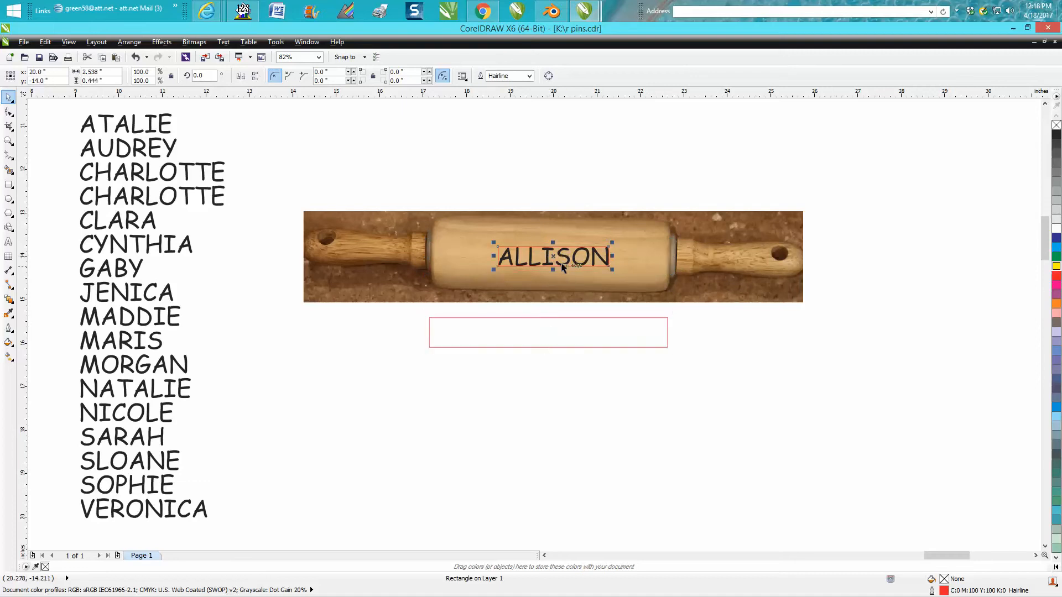
{"action": "left_click_drag", "start_coordinate": [552, 255], "coordinate": [544, 362]}
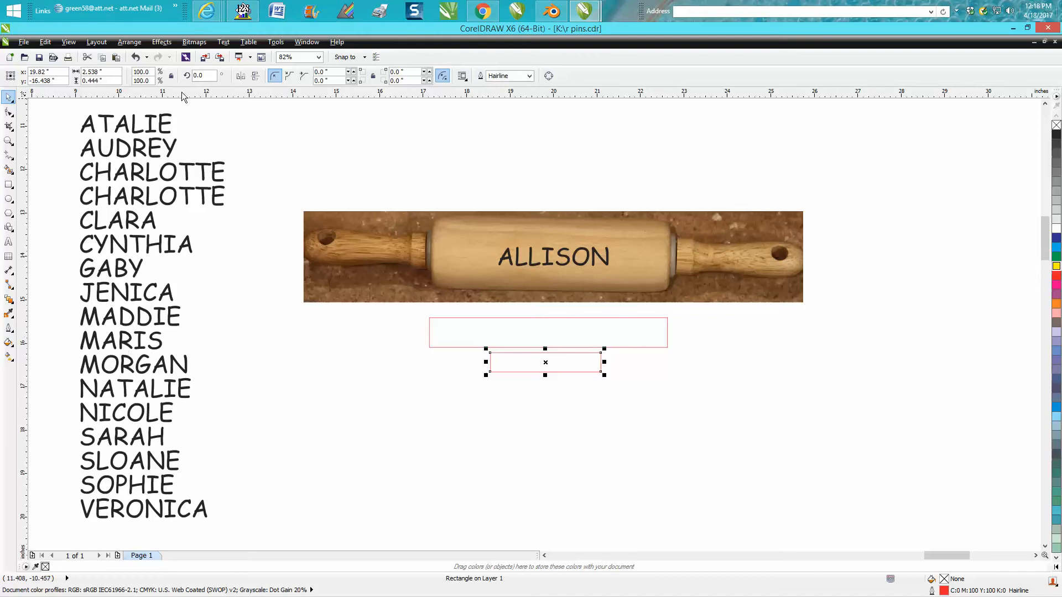
- Switch to the Yahoo Mail window and copy the full list of names from the "Rolling pins" email
{"action": "mouse_move", "coordinate": [208, 17]}
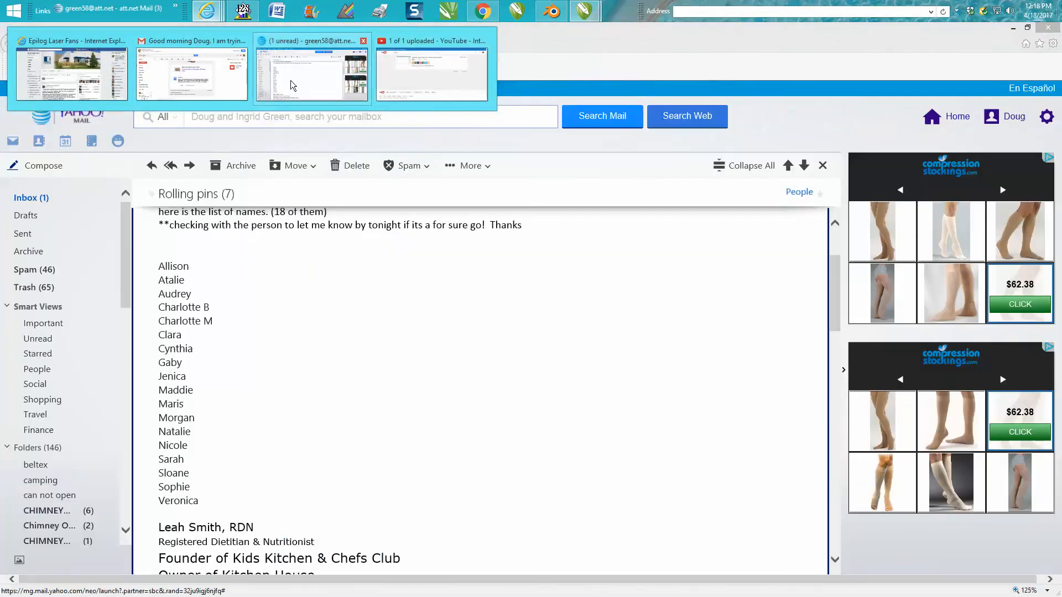
{"action": "left_click", "coordinate": [288, 83]}
{"action": "left_click_drag", "start_coordinate": [159, 266], "coordinate": [214, 322]}
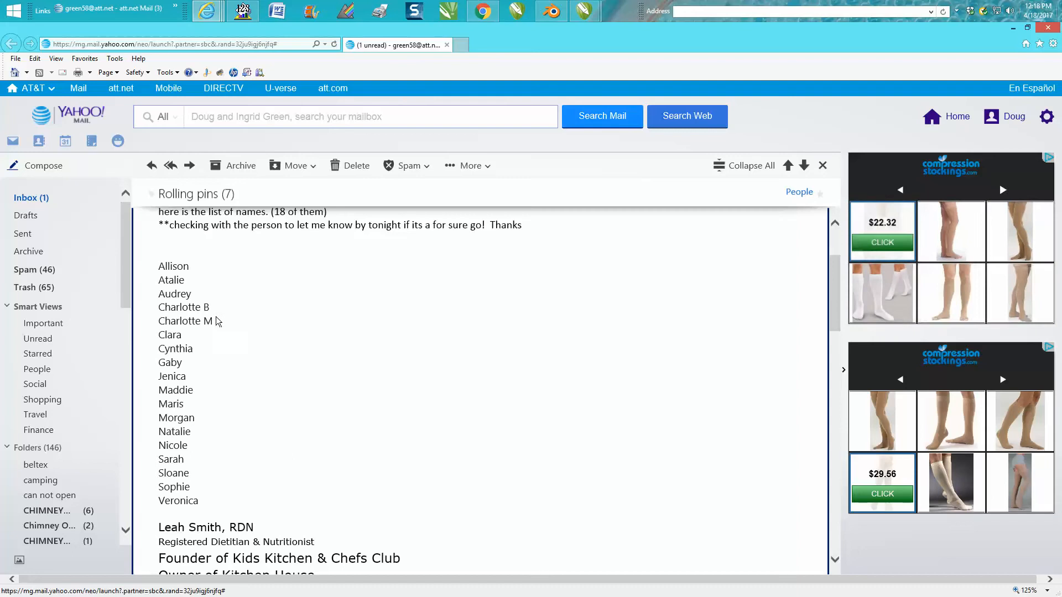
{"action": "left_click", "coordinate": [167, 270]}
{"action": "left_click_drag", "start_coordinate": [162, 269], "coordinate": [159, 268]}
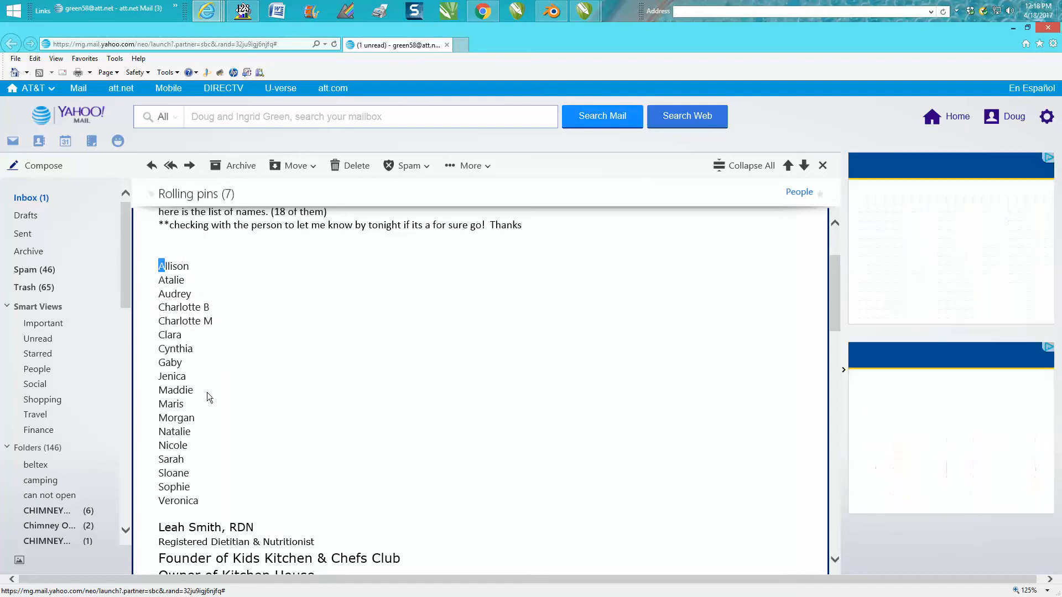
{"action": "left_click_drag", "start_coordinate": [201, 501], "coordinate": [156, 293]}
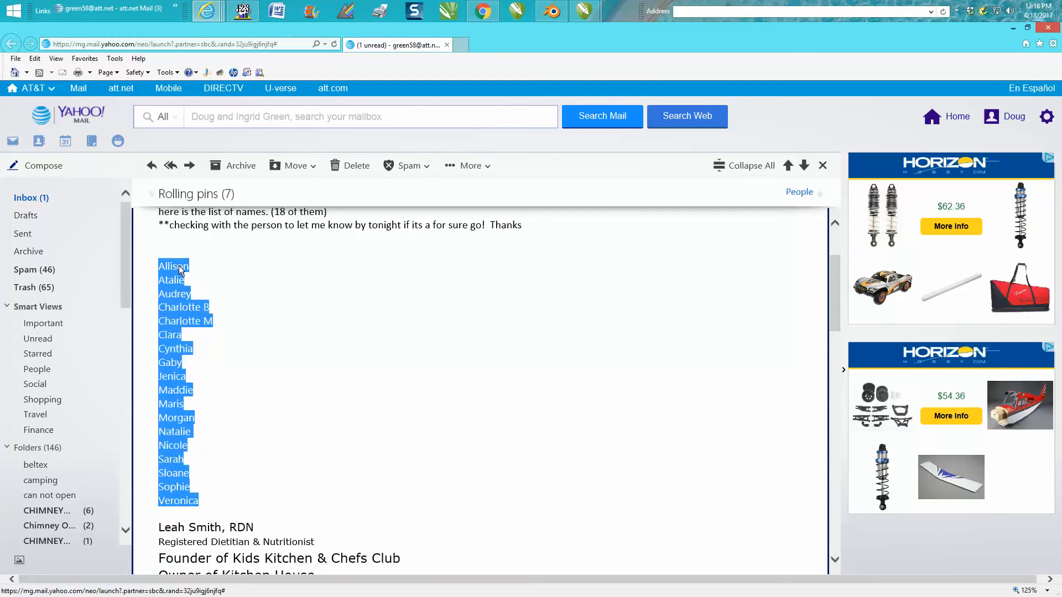
{"action": "right_click", "coordinate": [180, 270]}
{"action": "left_click", "coordinate": [208, 287]}
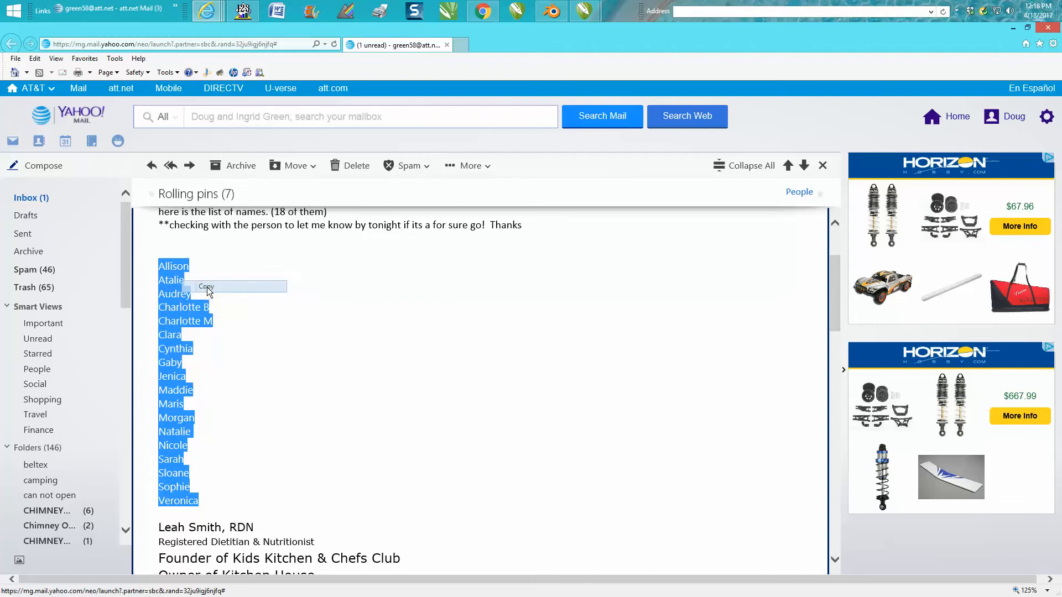
- Switch to the CorelDRAW r pins drawing, paste the names with Maintain Fonts and Formatting, and place the text frame below the pin's right handle
{"action": "left_click", "coordinate": [584, 11]}
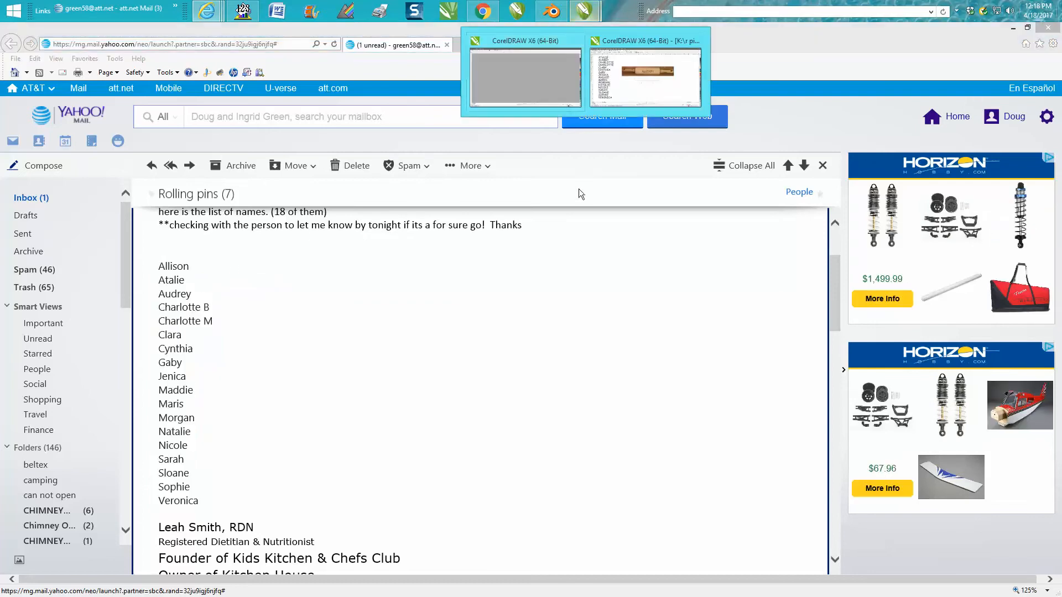
{"action": "left_click", "coordinate": [634, 90]}
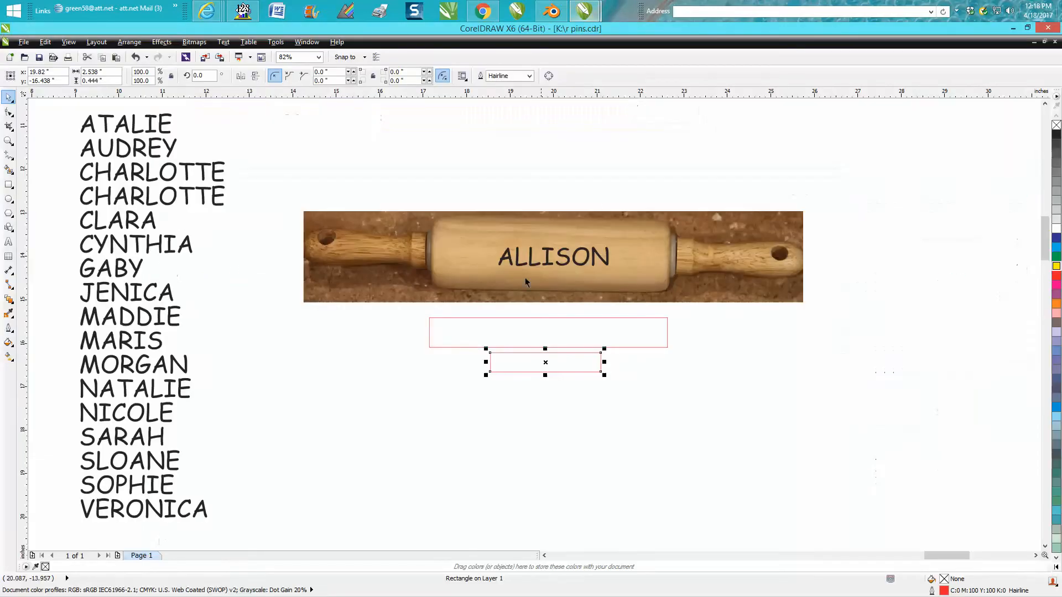
{"action": "right_click", "coordinate": [784, 324]}
{"action": "left_click", "coordinate": [807, 399]}
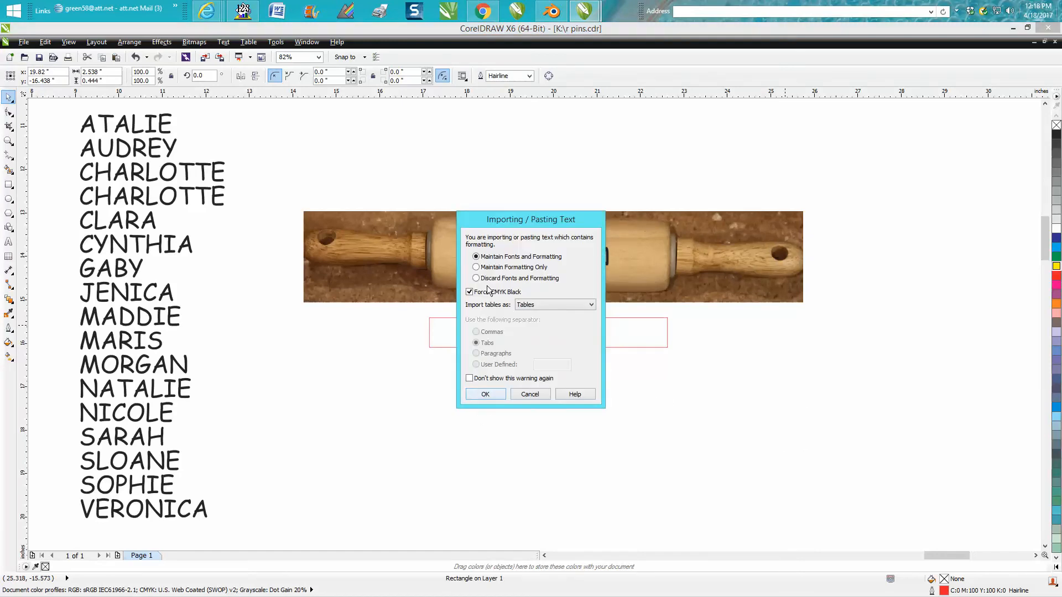
{"action": "left_click", "coordinate": [489, 394]}
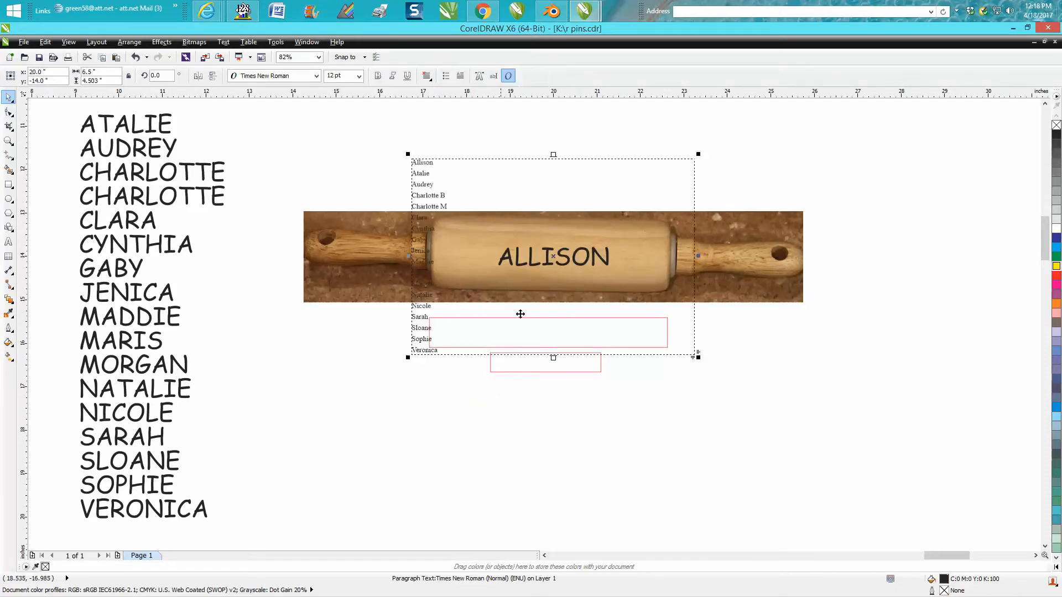
{"action": "left_click_drag", "start_coordinate": [554, 258], "coordinate": [832, 408]}
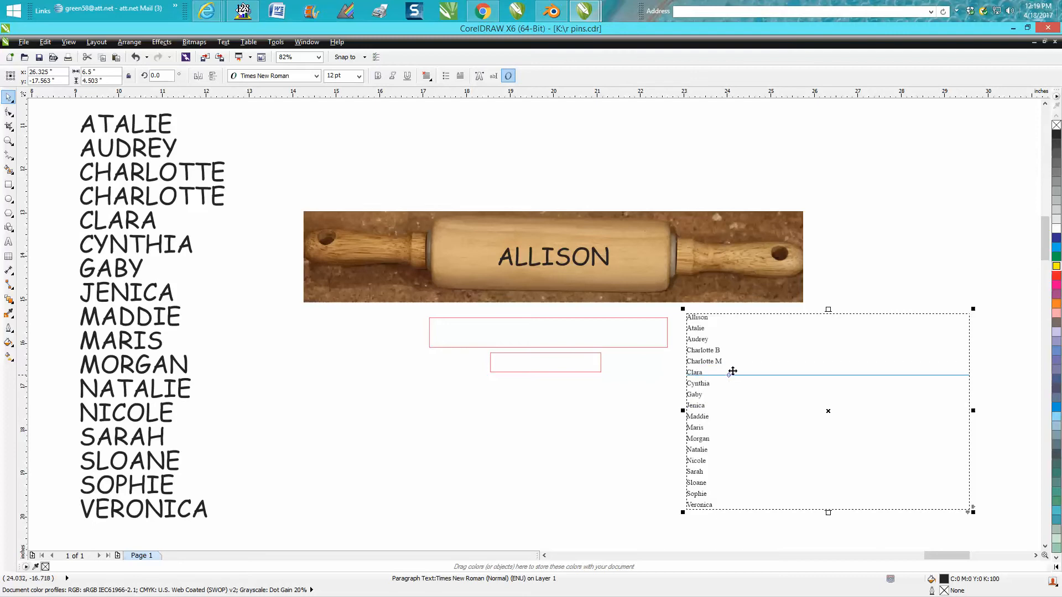
- Convert the pasted paragraph text to artistic text and break it apart into a separate object for each name
{"action": "left_click", "coordinate": [225, 43]}
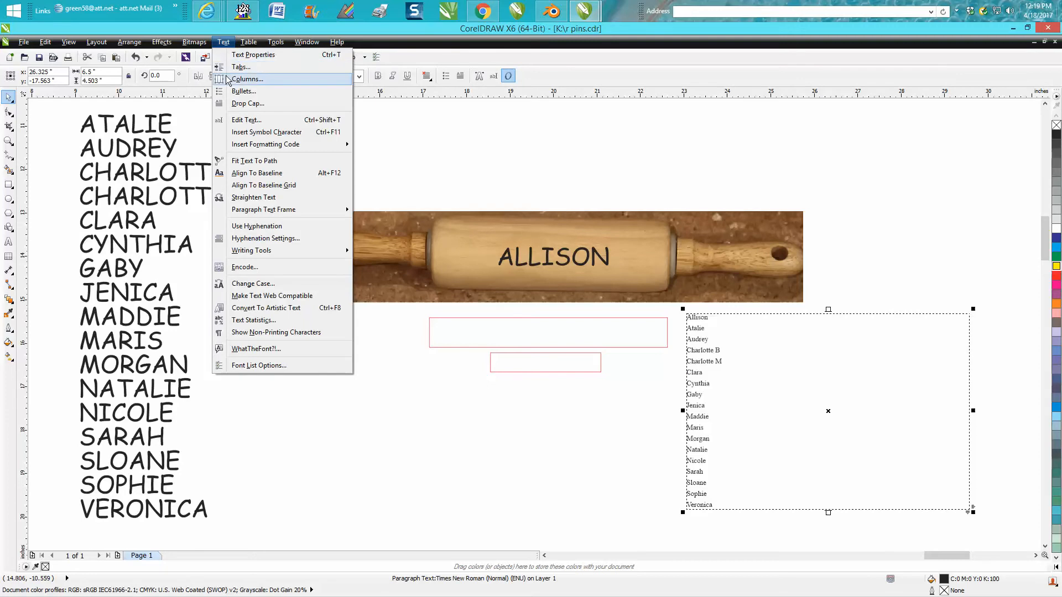
{"action": "left_click", "coordinate": [273, 308]}
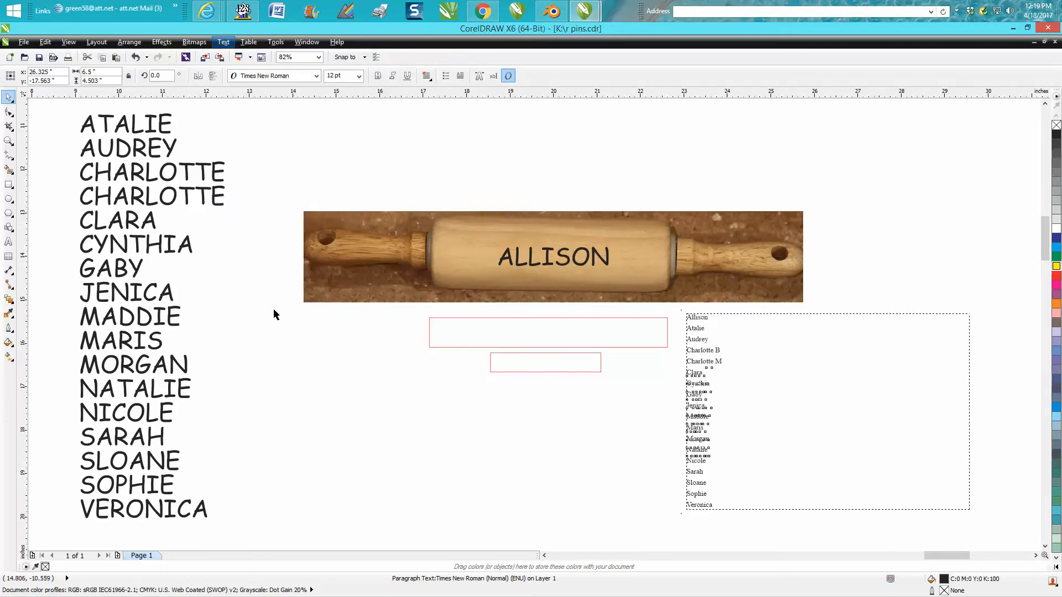
{"action": "left_click", "coordinate": [669, 364]}
{"action": "left_click", "coordinate": [695, 365]}
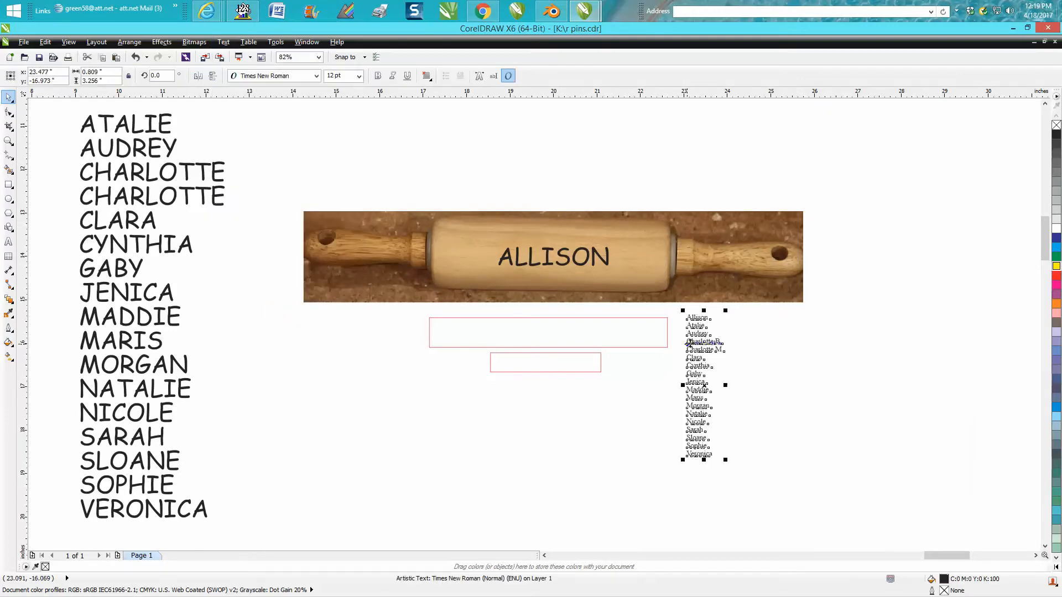
{"action": "left_click", "coordinate": [136, 44]}
{"action": "left_click", "coordinate": [192, 165]}
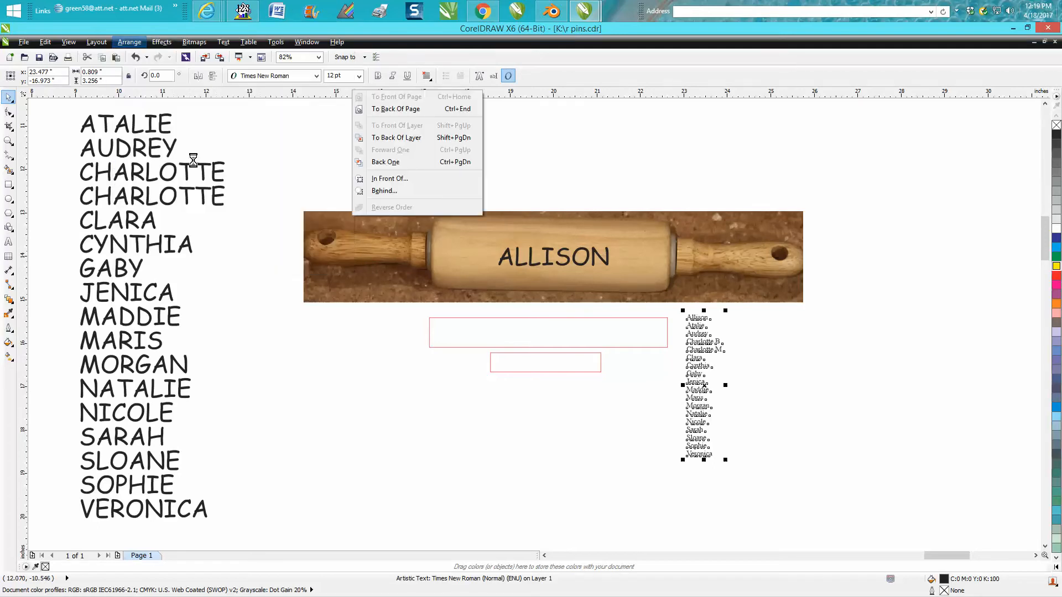
{"action": "left_click", "coordinate": [456, 366]}
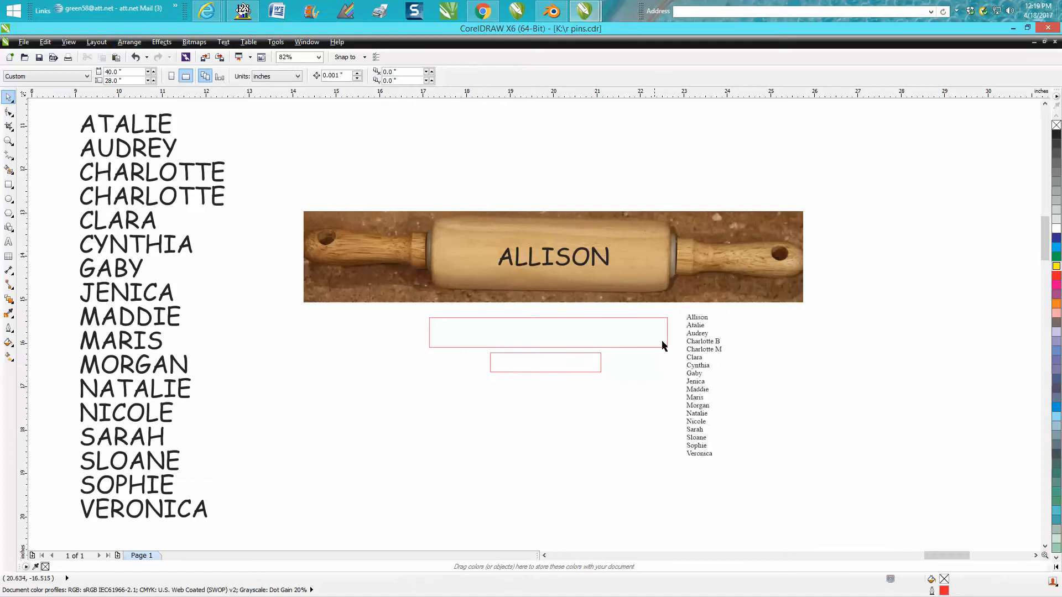
- Place the first pasted name over the upper edge of the rolling pin picture and enlarge it to 80 pt
{"action": "left_click", "coordinate": [695, 318]}
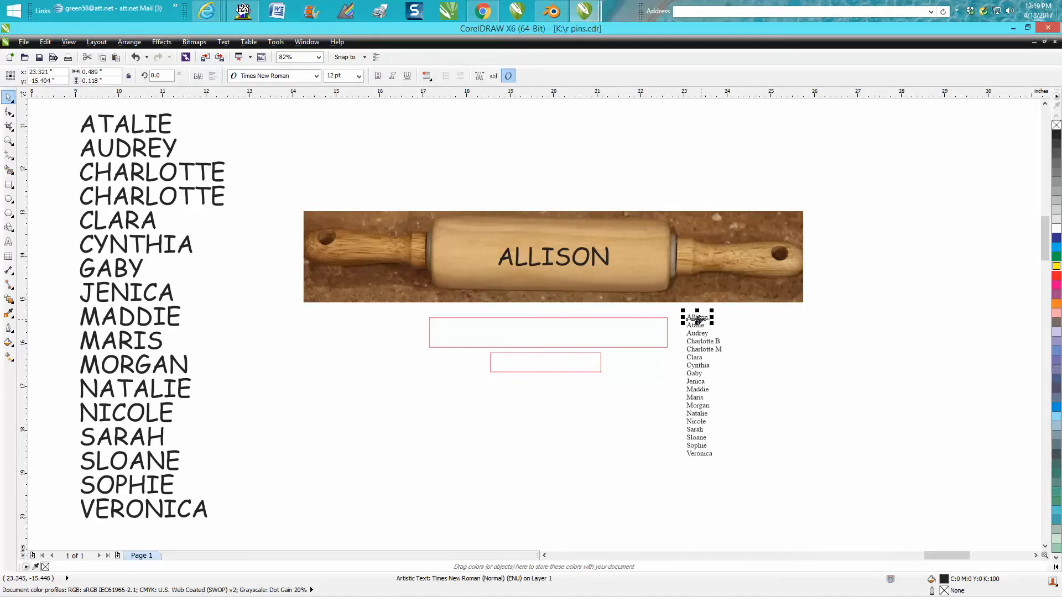
{"action": "left_click_drag", "start_coordinate": [698, 321], "coordinate": [608, 229]}
{"action": "left_click", "coordinate": [359, 77]}
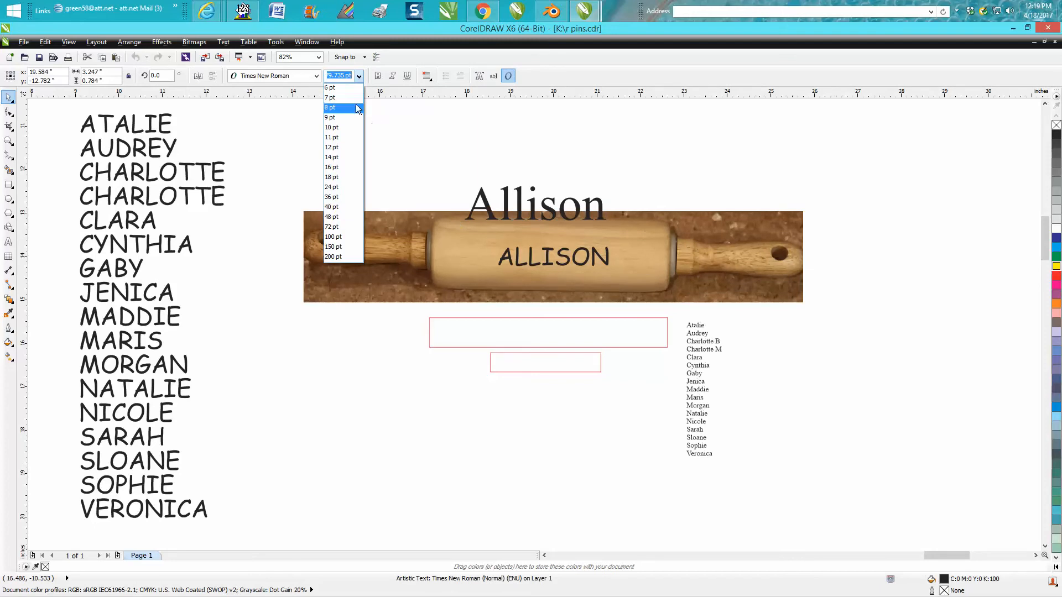
{"action": "left_click", "coordinate": [350, 77]}
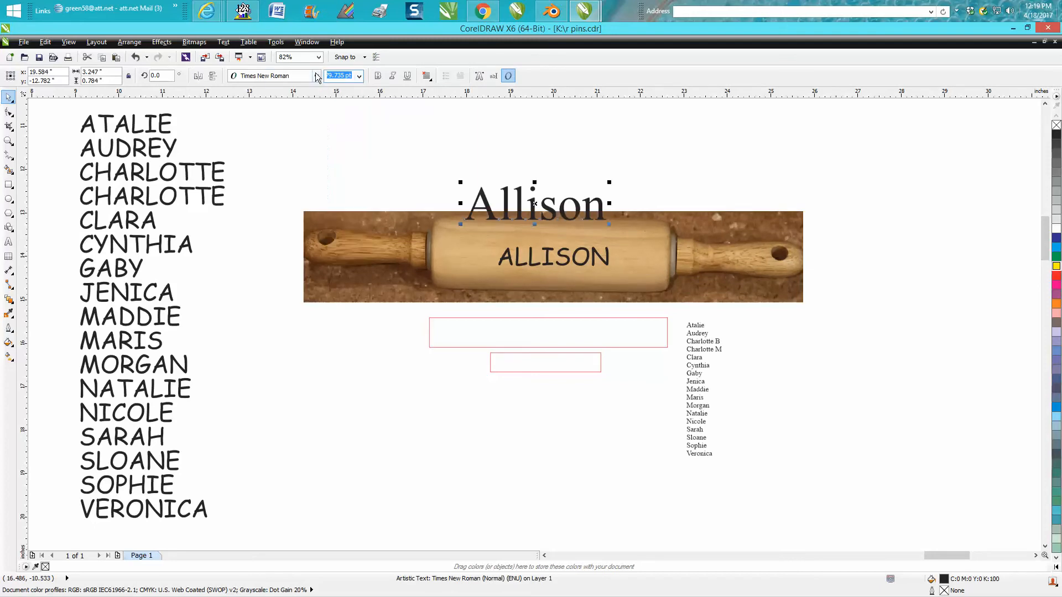
{"action": "type", "text": "80"}
{"action": "key", "text": "Return"}
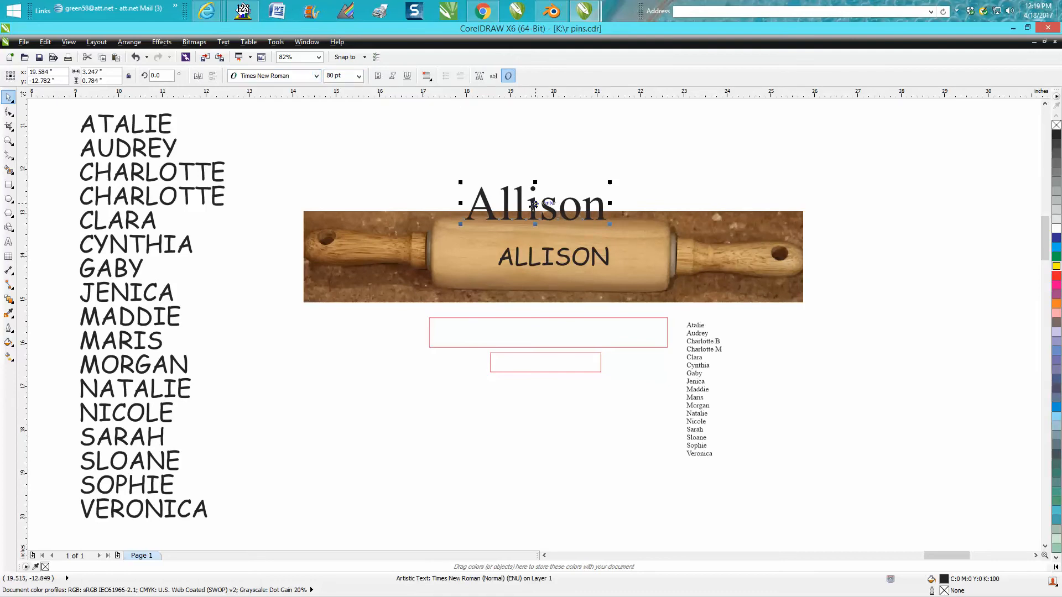
- Shrink the enlarged name to about the width of the lettering on the rolling pin and set its font size to 65 pt
{"action": "left_click", "coordinate": [548, 255]}
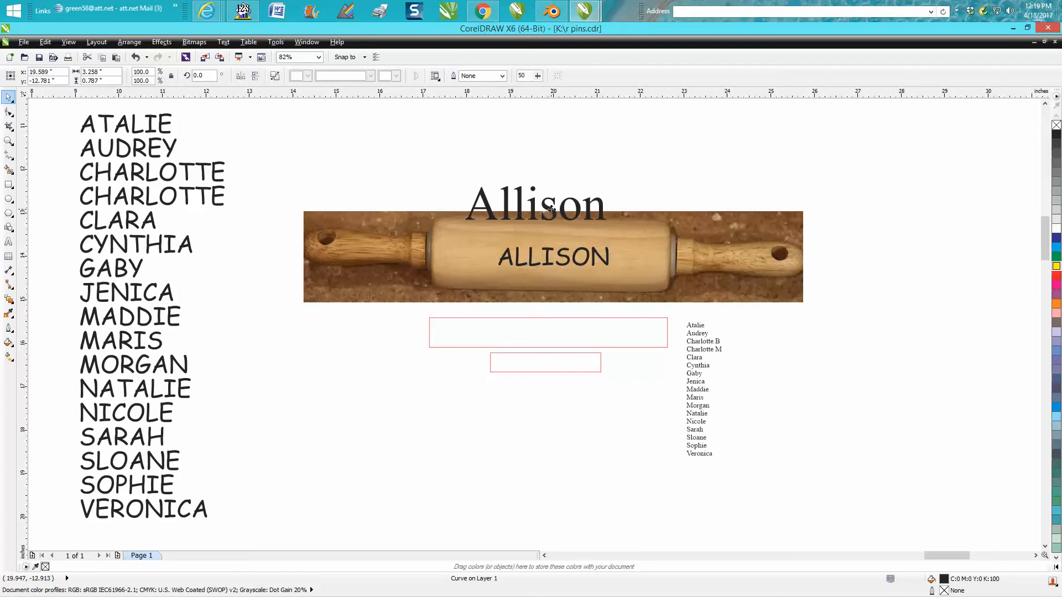
{"action": "left_click", "coordinate": [553, 215]}
{"action": "left_click_drag", "start_coordinate": [607, 185], "coordinate": [582, 189]}
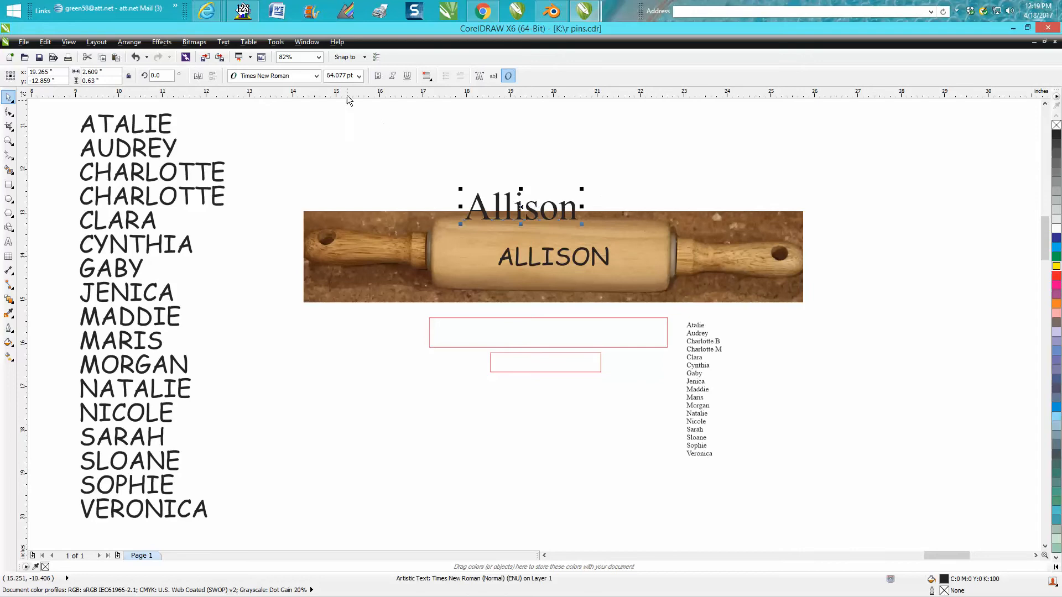
{"action": "left_click", "coordinate": [342, 75]}
{"action": "type", "text": "65"}
{"action": "key", "text": "Return"}
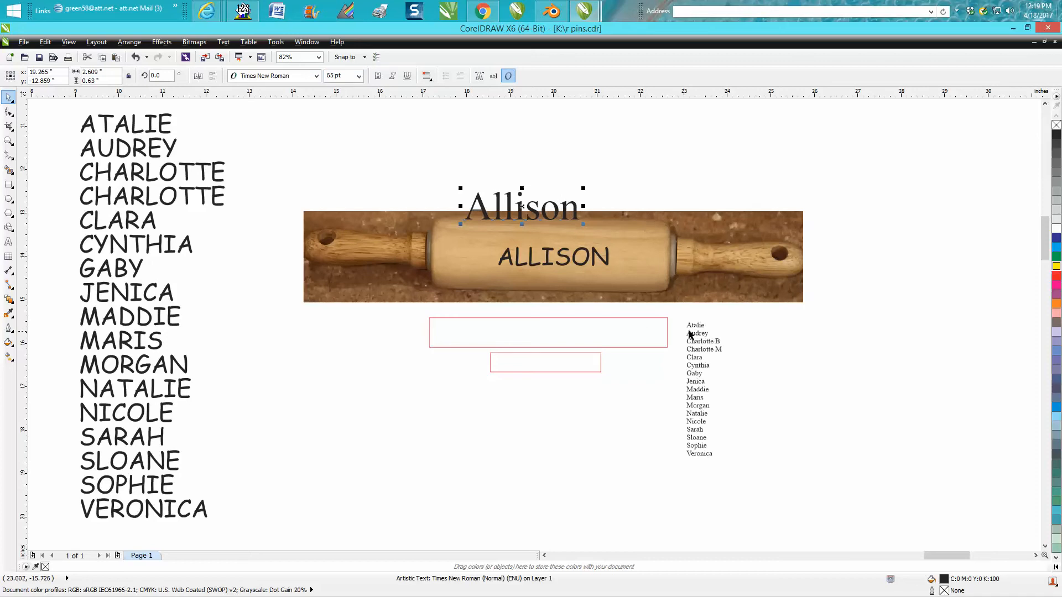
- Try setting all the remaining small pasted names to a font size of 65 pt at once
{"action": "left_click_drag", "start_coordinate": [673, 319], "coordinate": [765, 483]}
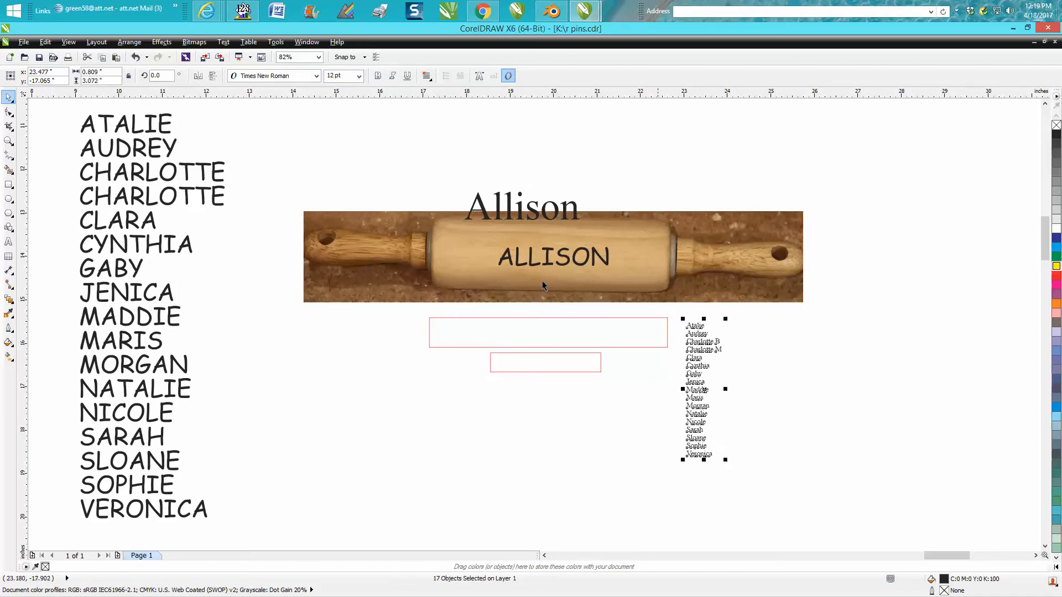
{"action": "type", "text": "55"}
{"action": "key", "text": "Return"}
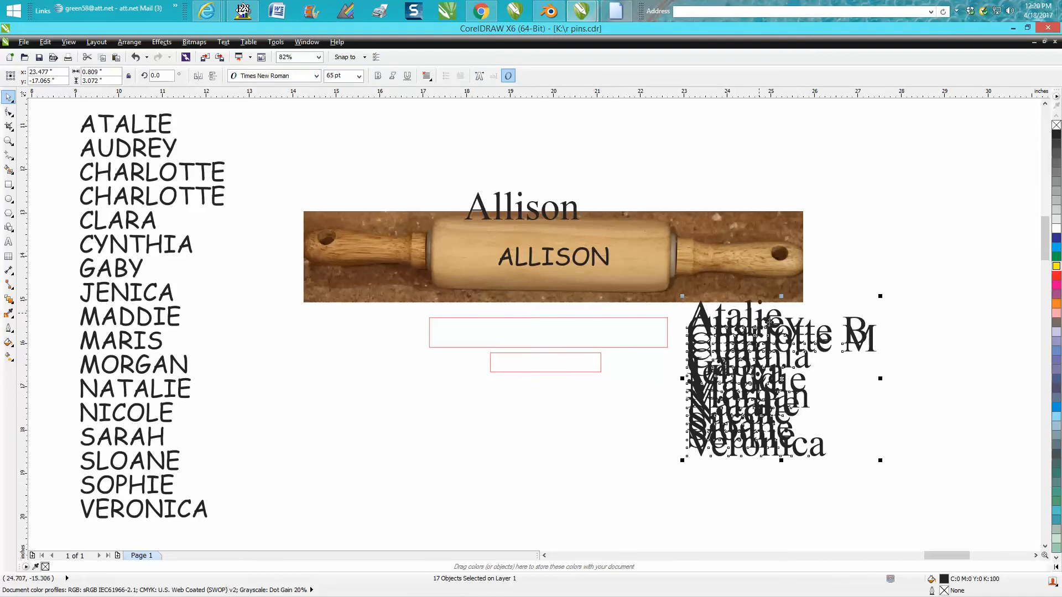
- Try stretching the overlapping names vertically to space them out, and undo both the stretch and the font size change
{"action": "left_click_drag", "start_coordinate": [781, 298], "coordinate": [782, 191]}
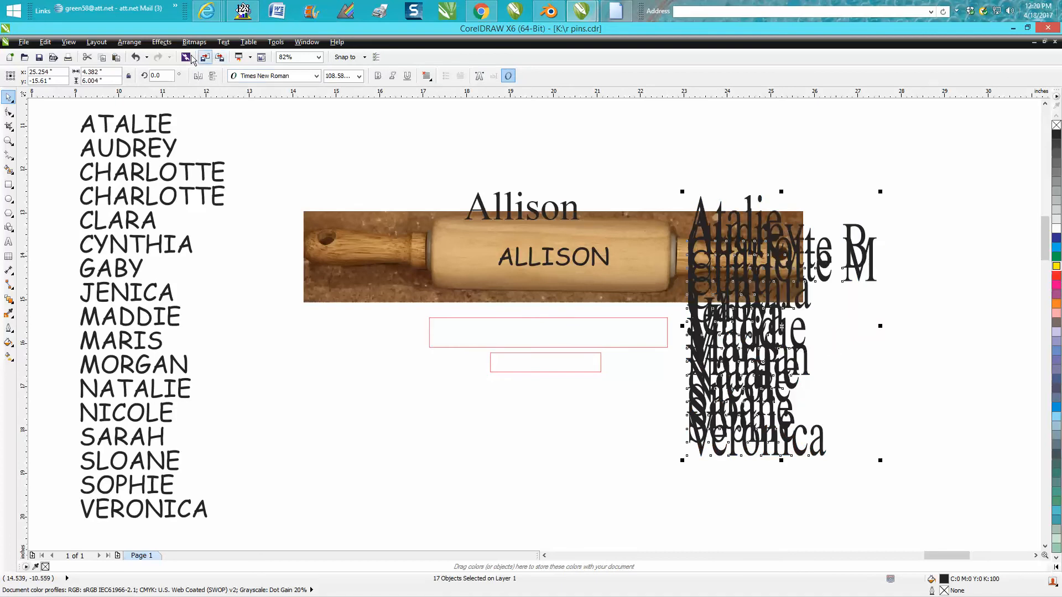
{"action": "left_click", "coordinate": [136, 57]}
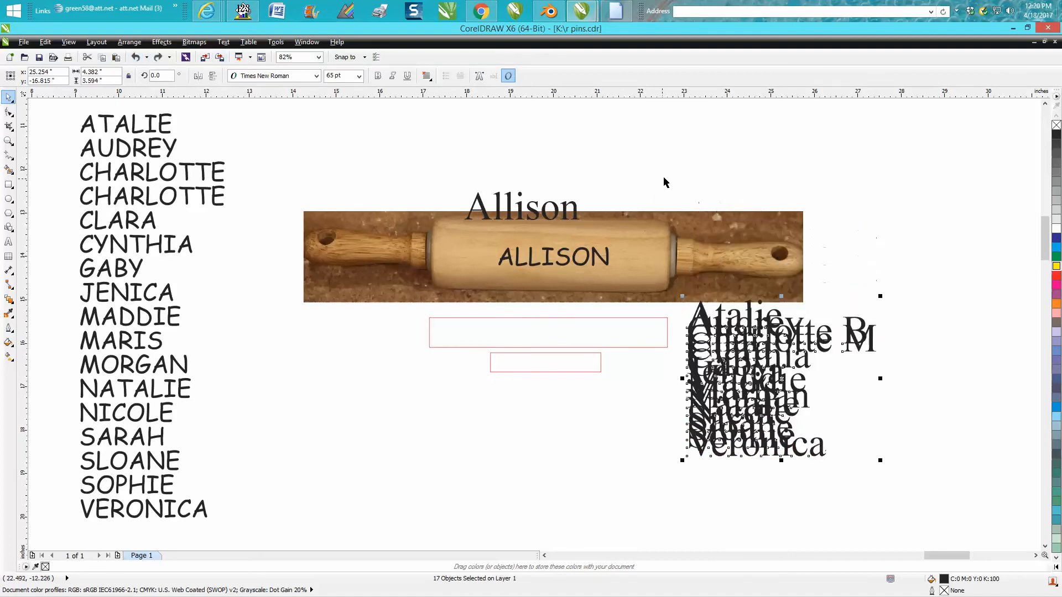
{"action": "left_click", "coordinate": [143, 57]}
- Try grouping all the remaining small pasted names, and undo the grouping
{"action": "left_click", "coordinate": [675, 318]}
{"action": "left_click", "coordinate": [690, 323]}
{"action": "left_click_drag", "start_coordinate": [678, 309], "coordinate": [775, 483]}
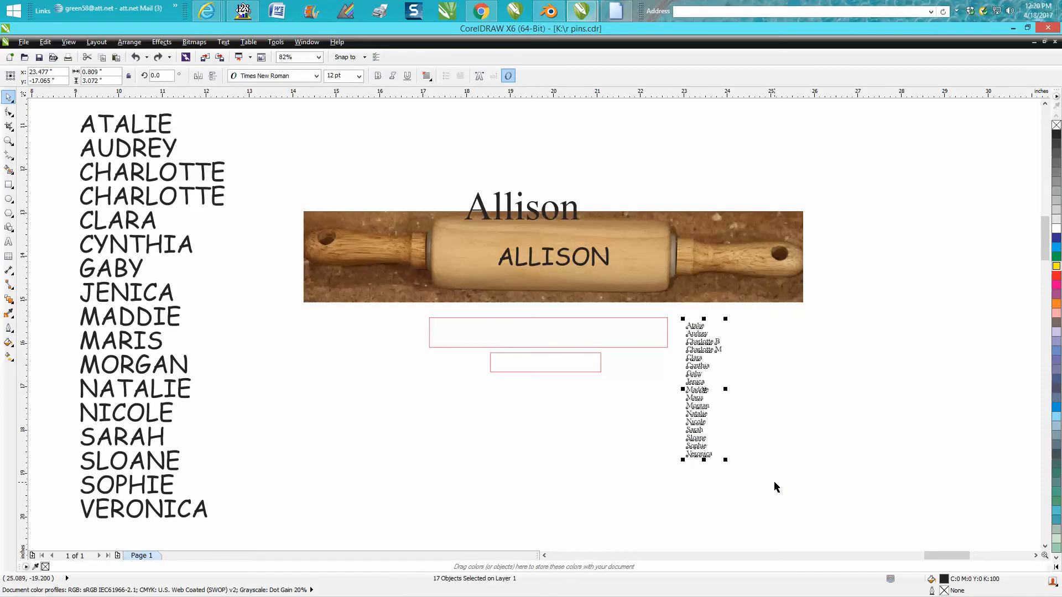
{"action": "key", "text": "ctrl+g"}
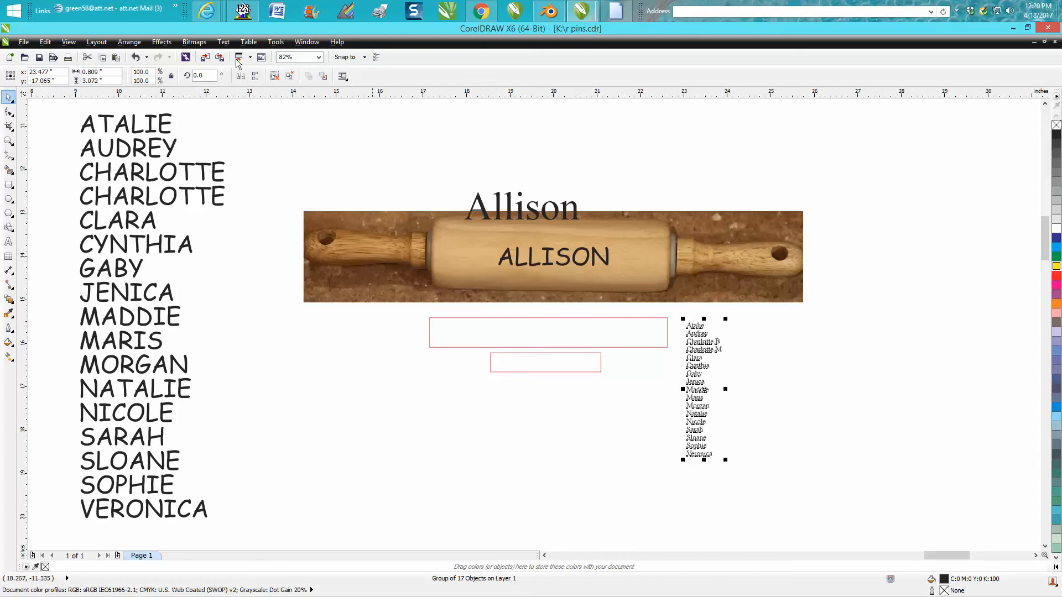
{"action": "left_click", "coordinate": [136, 57]}
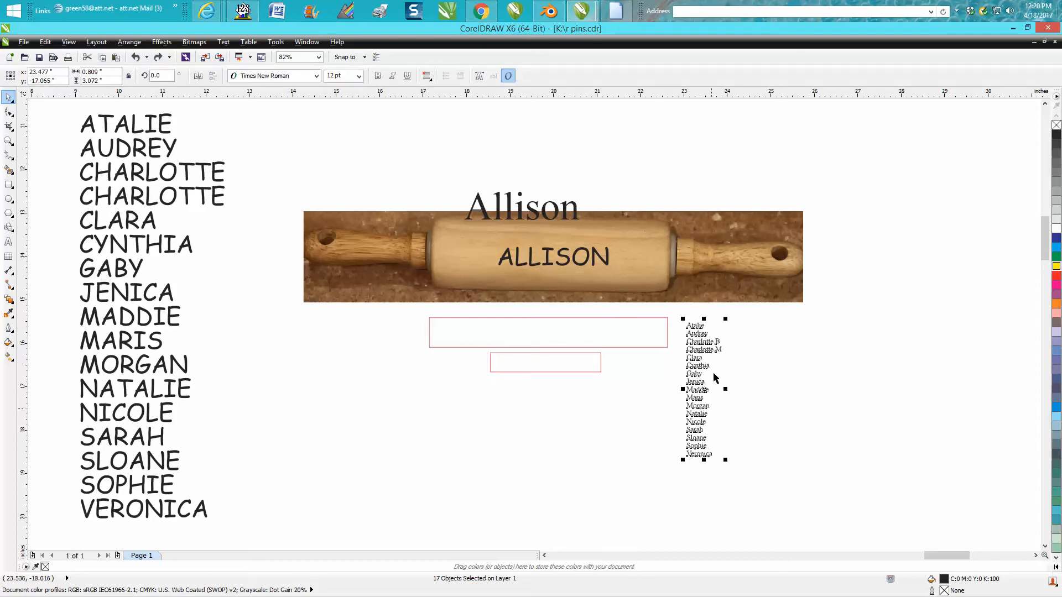
- Move the first small name out of the pasted list and set its font size to 65 pt
{"action": "left_click", "coordinate": [729, 332]}
{"action": "left_click_drag", "start_coordinate": [704, 331], "coordinate": [764, 326]}
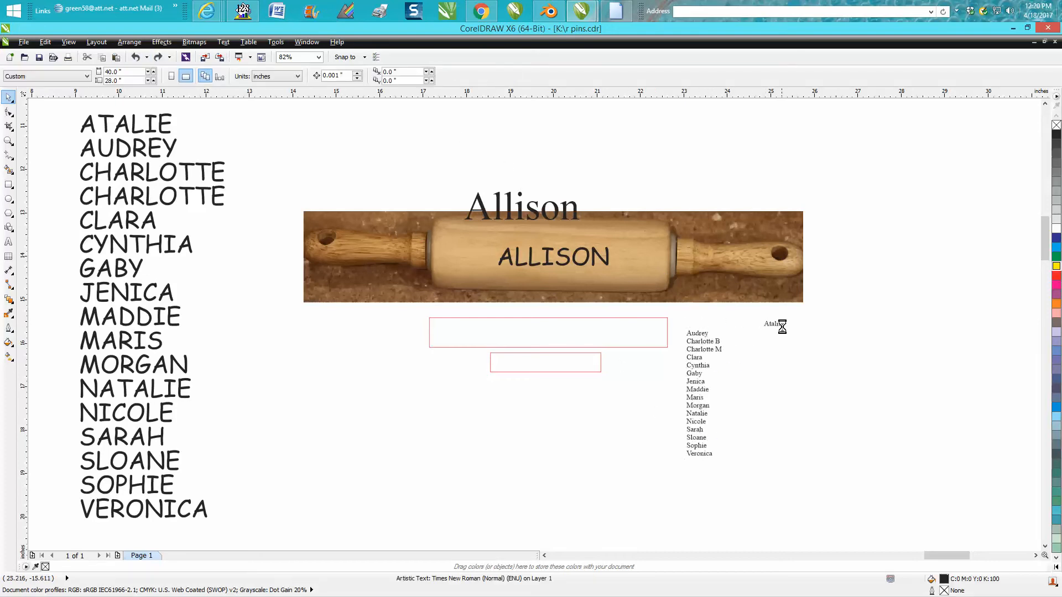
{"action": "type", "text": "65"}
{"action": "key", "text": "Return"}
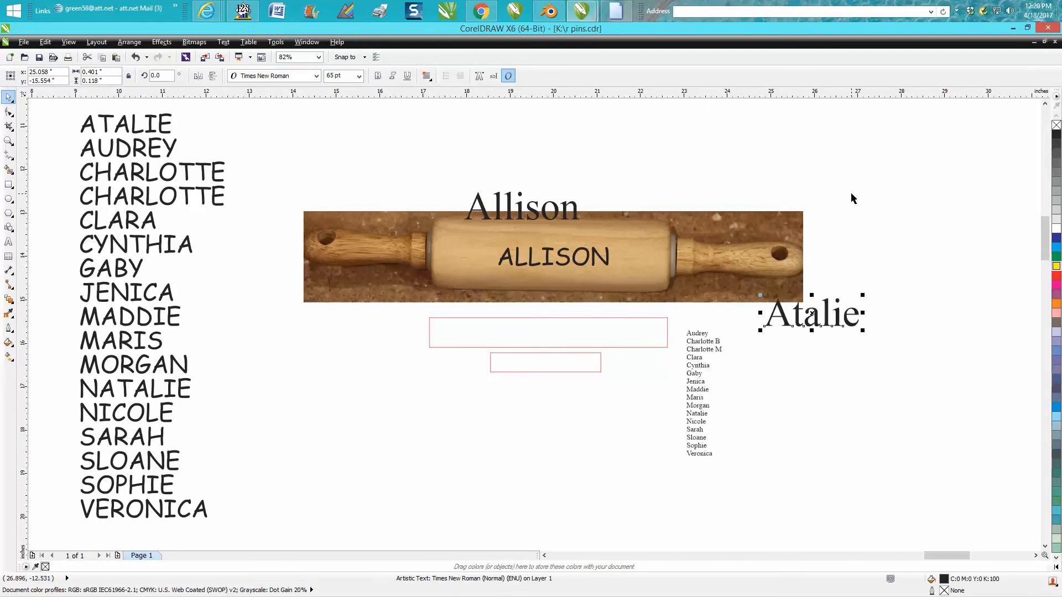
{"action": "scroll", "coordinate": [845, 205], "scroll_direction": "down", "scroll_amount": 2}
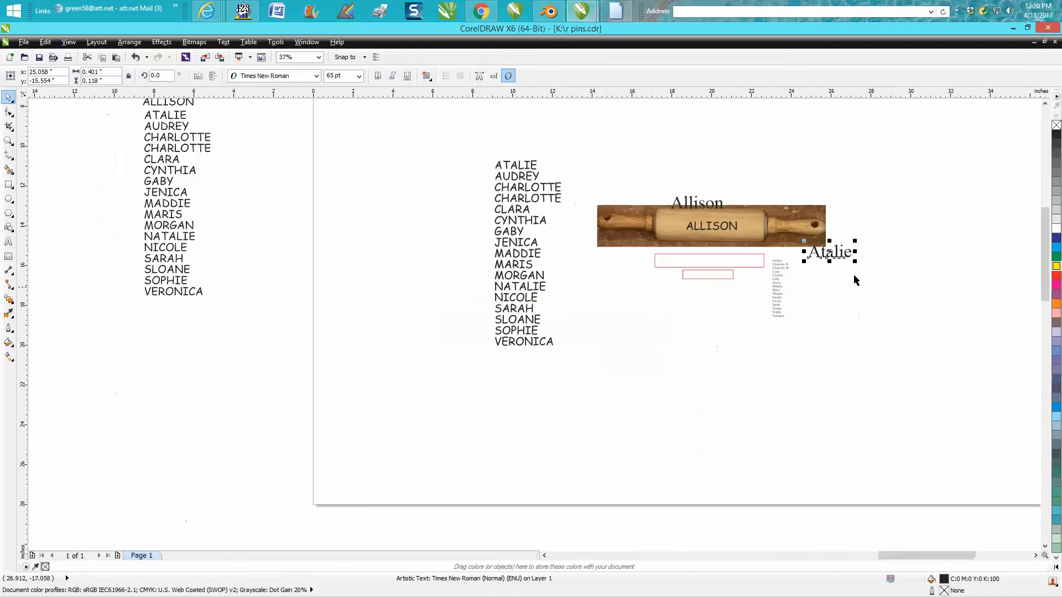
- Delete the separated name, the remaining small pasted names and the enlarged serif name above the rolling pin
{"action": "key", "text": "Delete"}
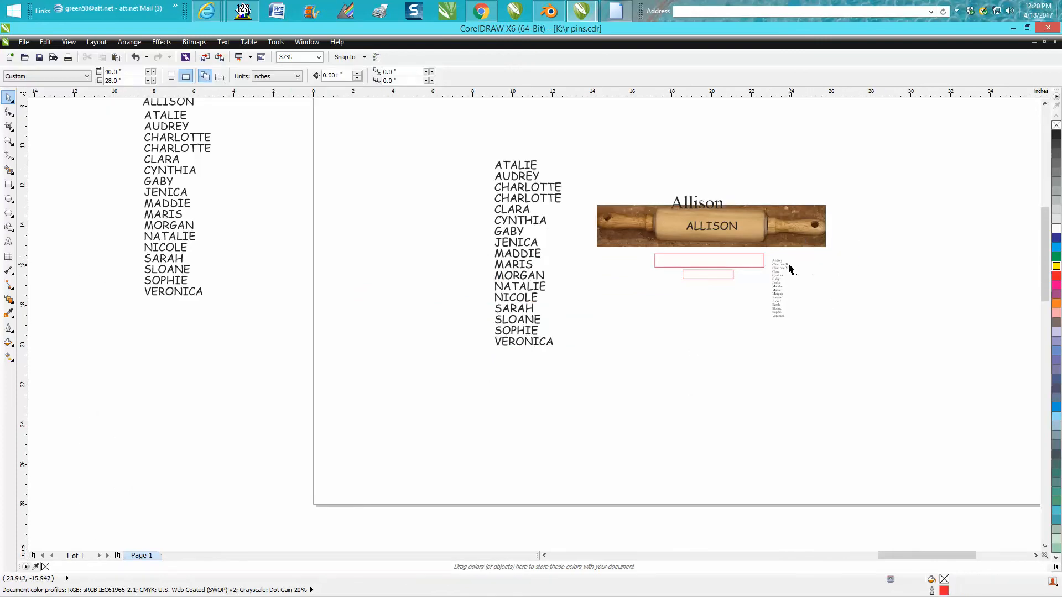
{"action": "left_click", "coordinate": [764, 326]}
{"action": "key", "text": "Delete"}
{"action": "left_click", "coordinate": [726, 205]}
{"action": "key", "text": "Delete"}
- Centre the two red rectangles on the page over the rolling pin photo
{"action": "left_click", "coordinate": [731, 222]}
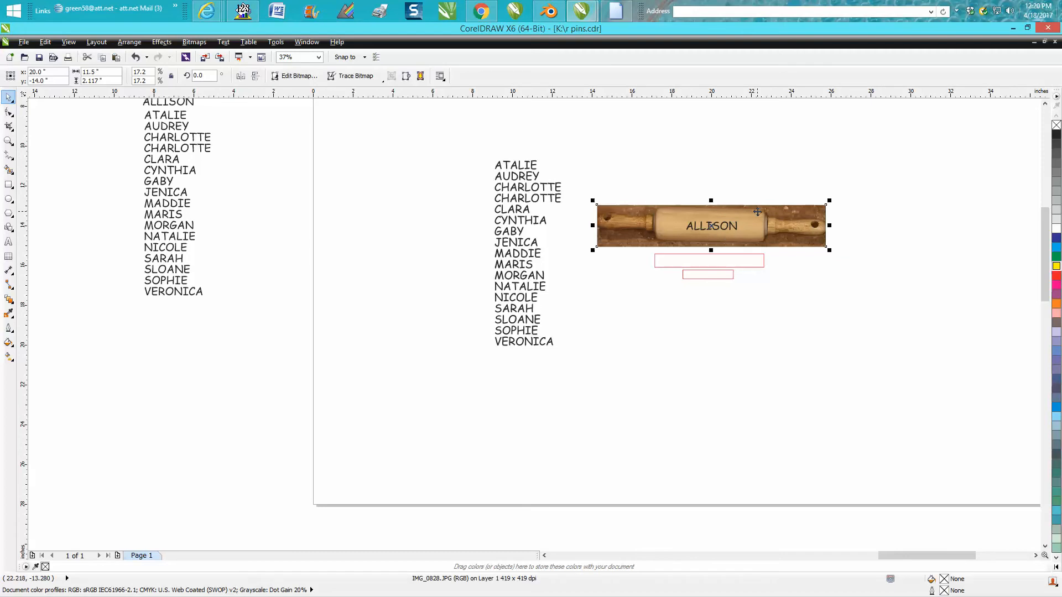
{"action": "left_click", "coordinate": [747, 255]}
{"action": "key", "text": "p"}
{"action": "left_click", "coordinate": [727, 270]}
{"action": "key", "text": "p"}
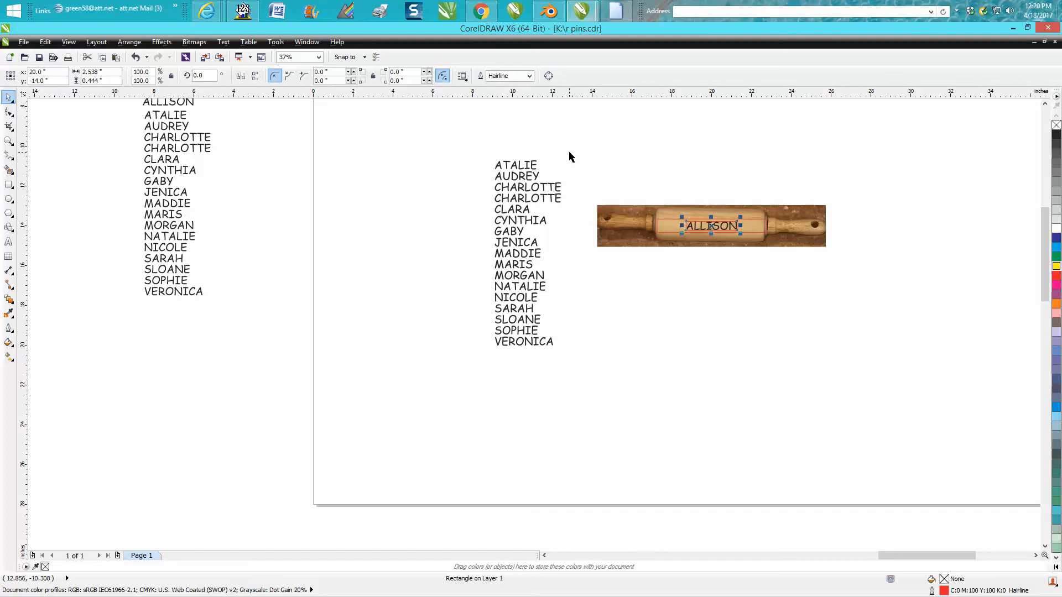
- Check the object type and font of names in the two uppercase lists
{"action": "left_click", "coordinate": [198, 137]}
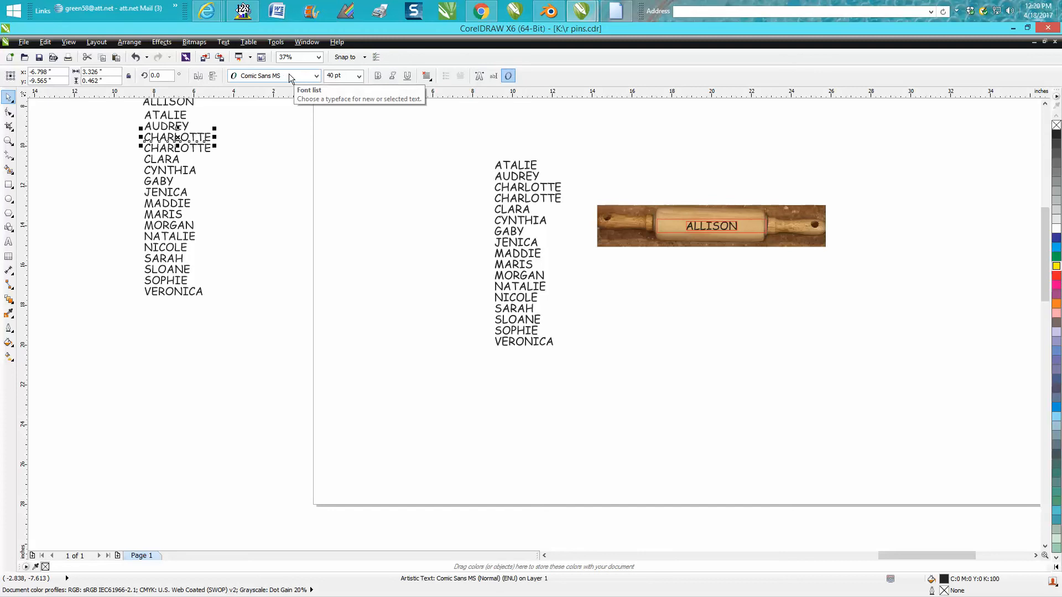
{"action": "left_click", "coordinate": [514, 170]}
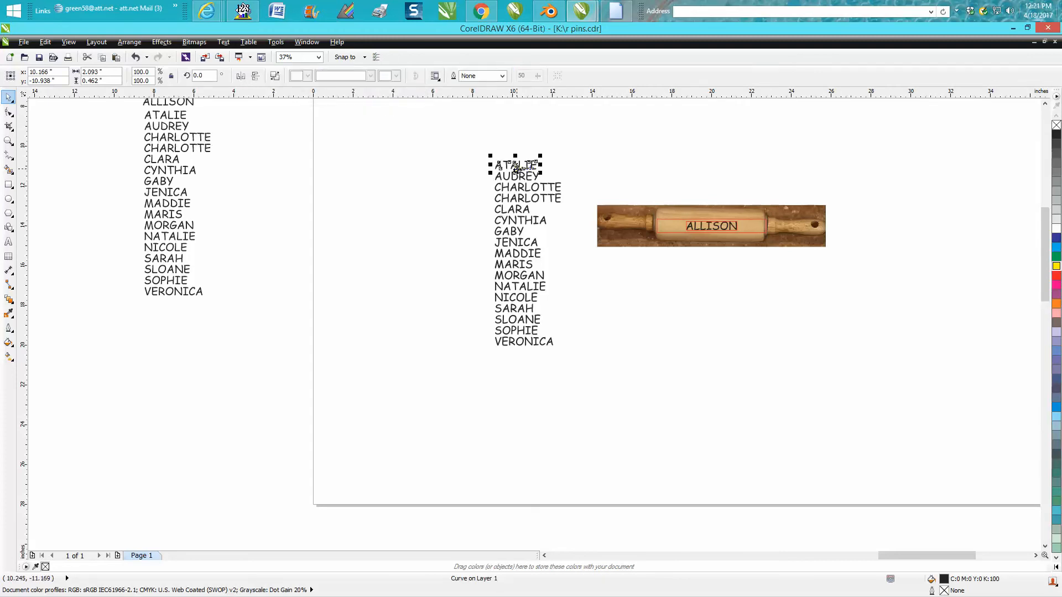
{"action": "left_click", "coordinate": [203, 150]}
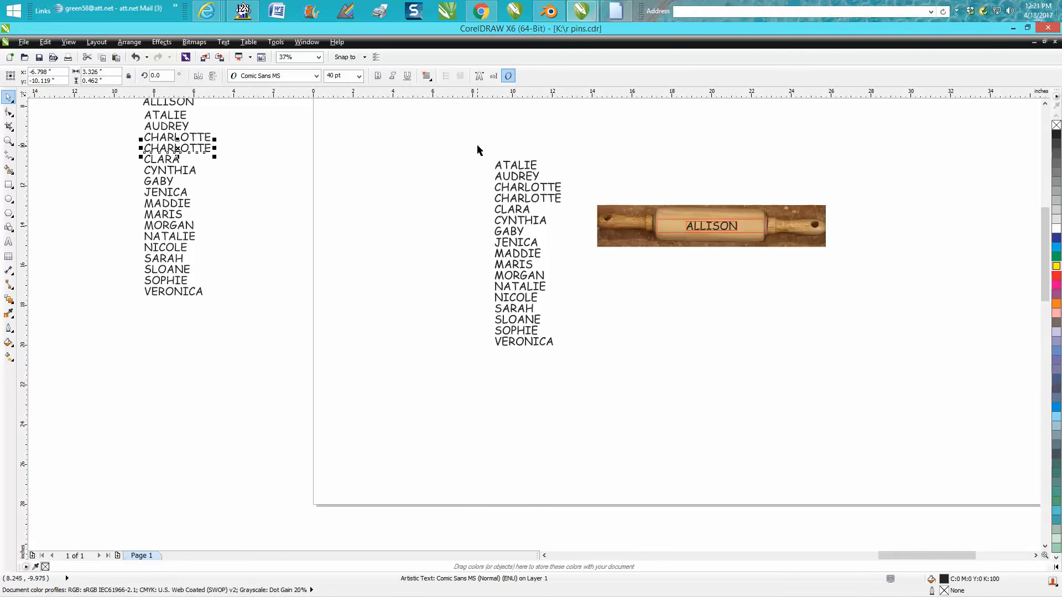
- Undo the centring of both red rectangles and the deletion of the enlarged serif name
{"action": "left_click", "coordinate": [137, 57]}
{"action": "left_click", "coordinate": [138, 57]}
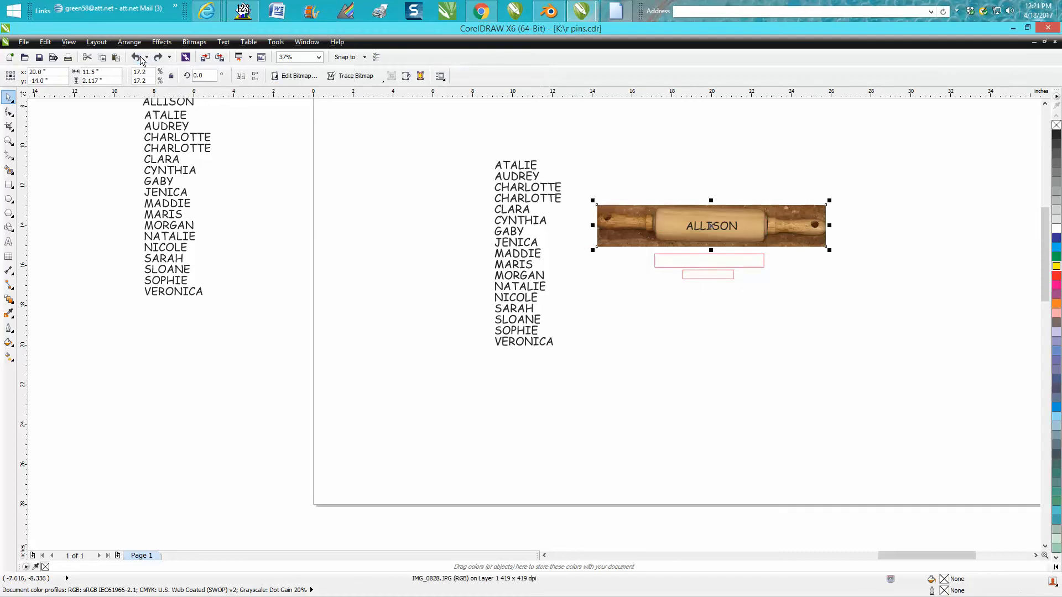
{"action": "left_click", "coordinate": [139, 58]}
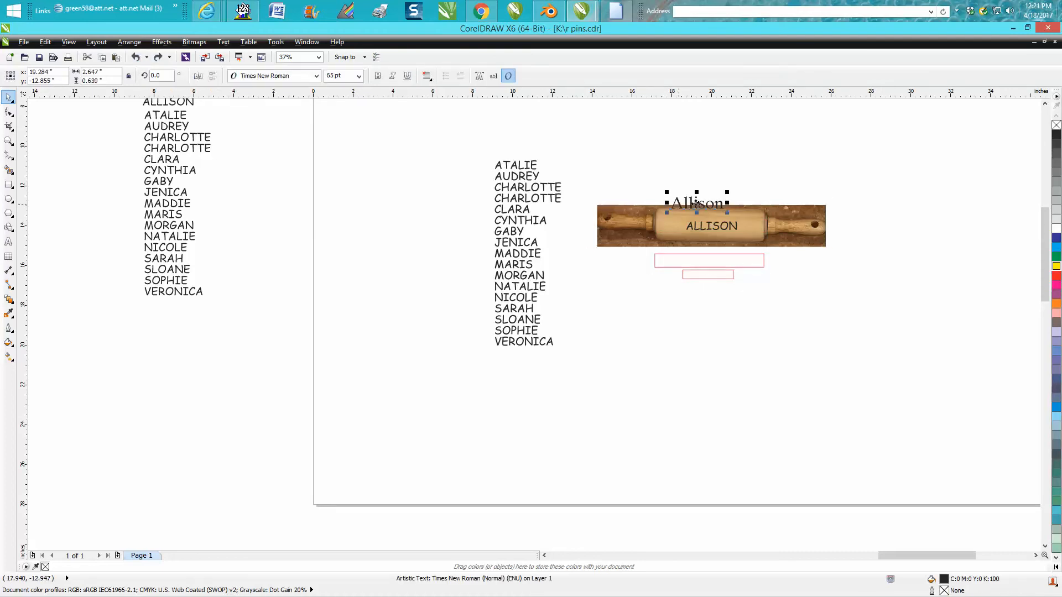
- Move the enlarged serif name beside the uppercase list on the page and change its case to UPPERCASE
{"action": "left_click_drag", "start_coordinate": [477, 231], "coordinate": [426, 221]}
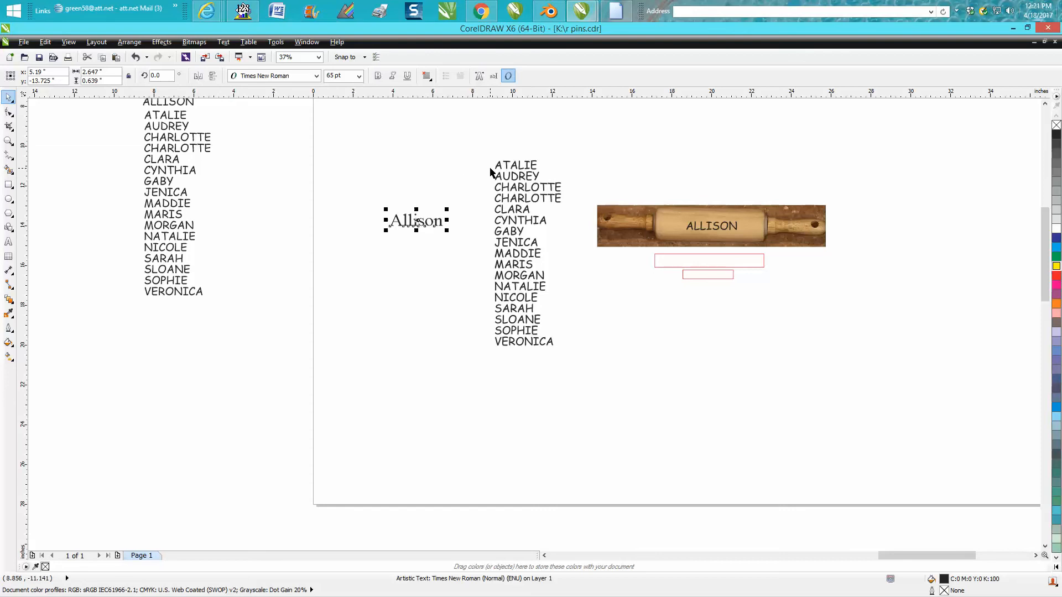
{"action": "left_click", "coordinate": [223, 43]}
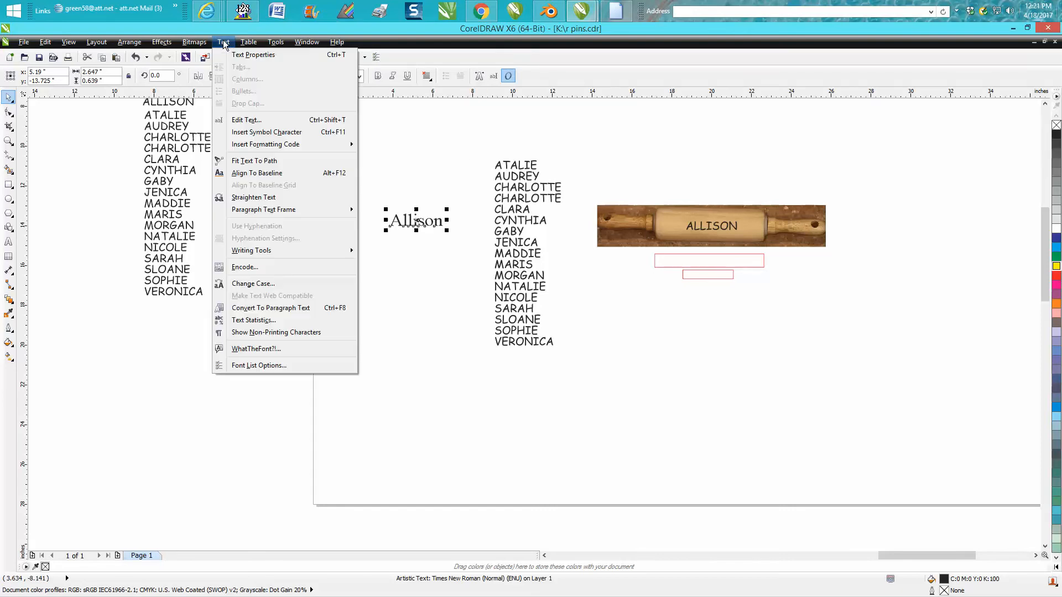
{"action": "left_click", "coordinate": [270, 284]}
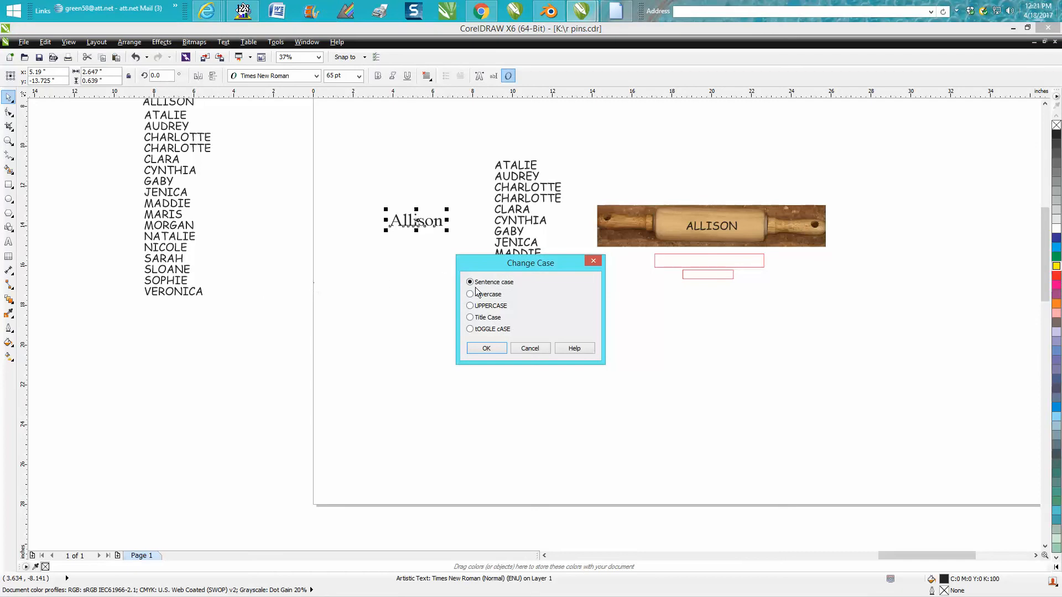
{"action": "left_click", "coordinate": [471, 306]}
{"action": "left_click", "coordinate": [487, 348]}
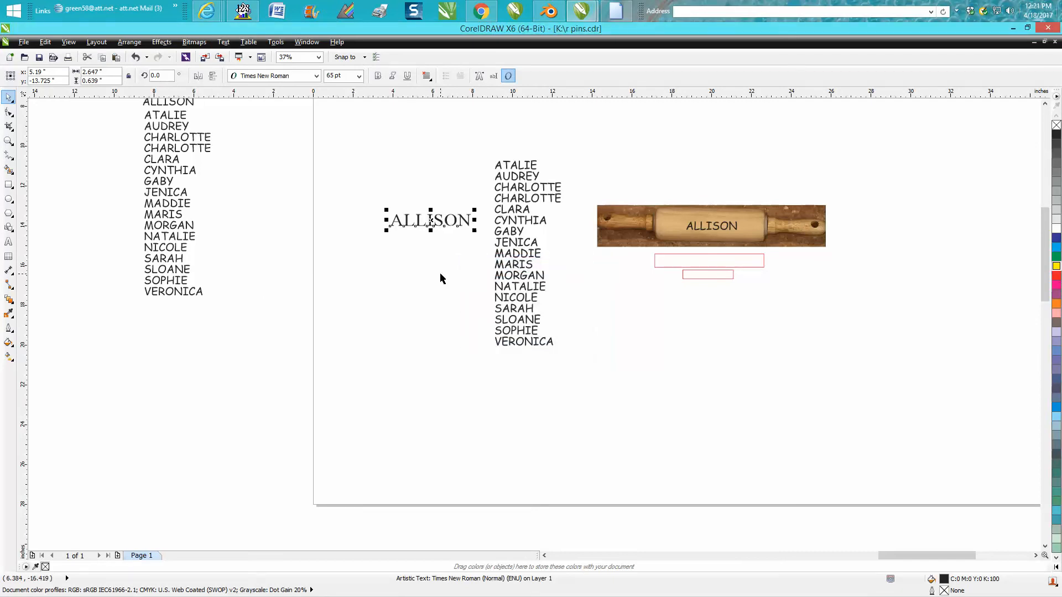
- Delete the uppercase serif name and centre the two red rectangles on the page over the rolling pin photo
{"action": "key", "text": "Delete"}
{"action": "left_click_drag", "start_coordinate": [648, 246], "coordinate": [714, 288]}
{"action": "key", "text": "ctrl+z"}
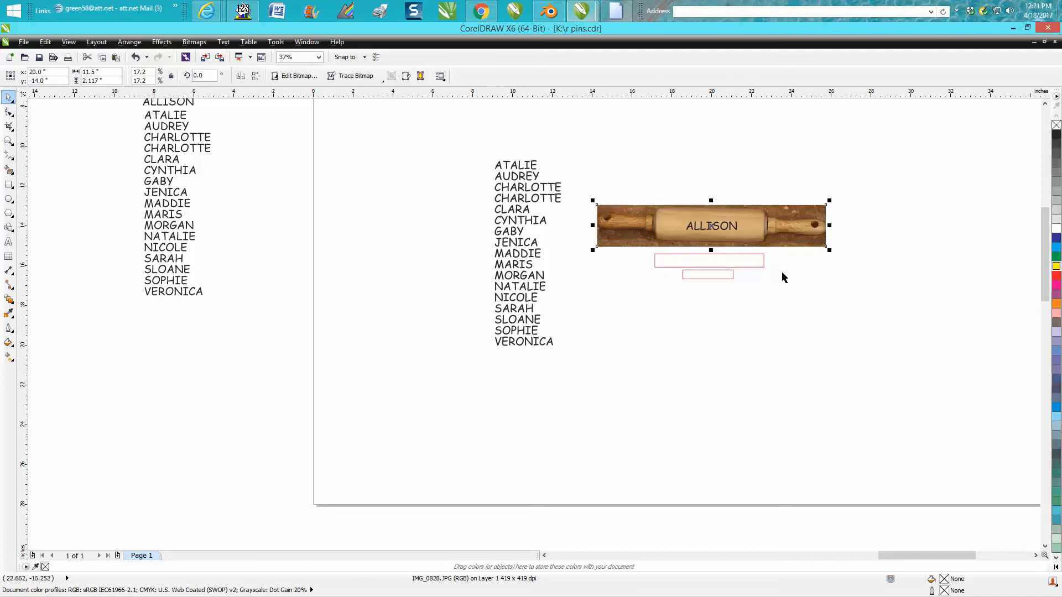
{"action": "left_click", "coordinate": [764, 260]}
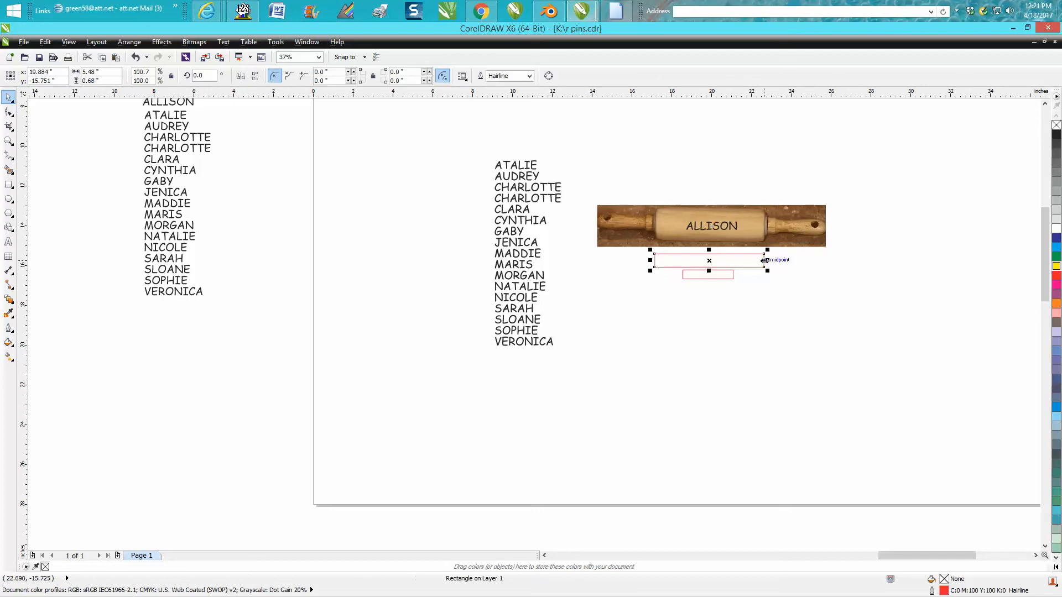
{"action": "key", "text": "p"}
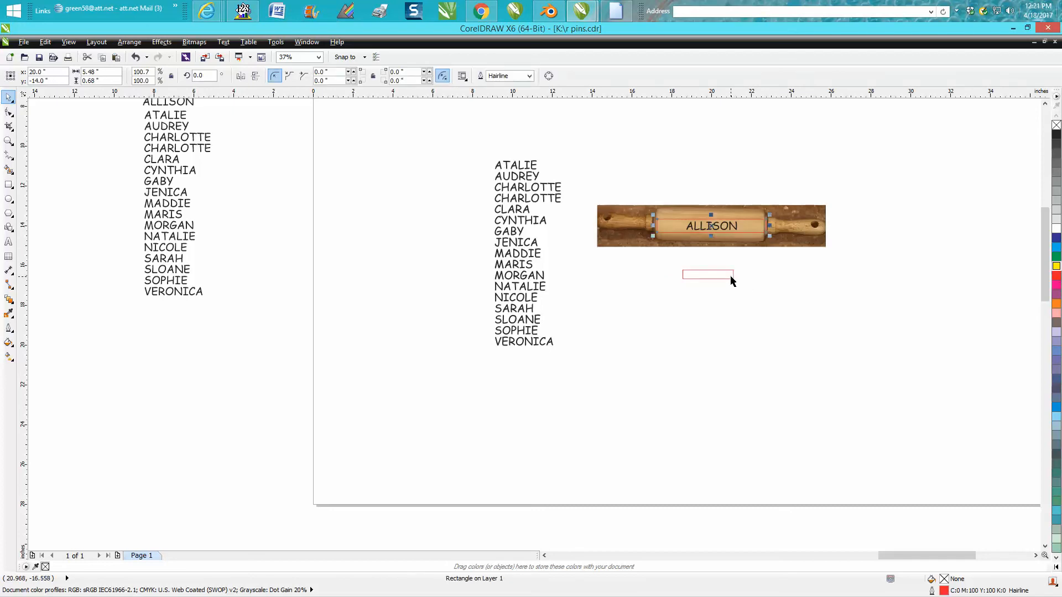
{"action": "left_click", "coordinate": [731, 275]}
{"action": "key", "text": "p"}
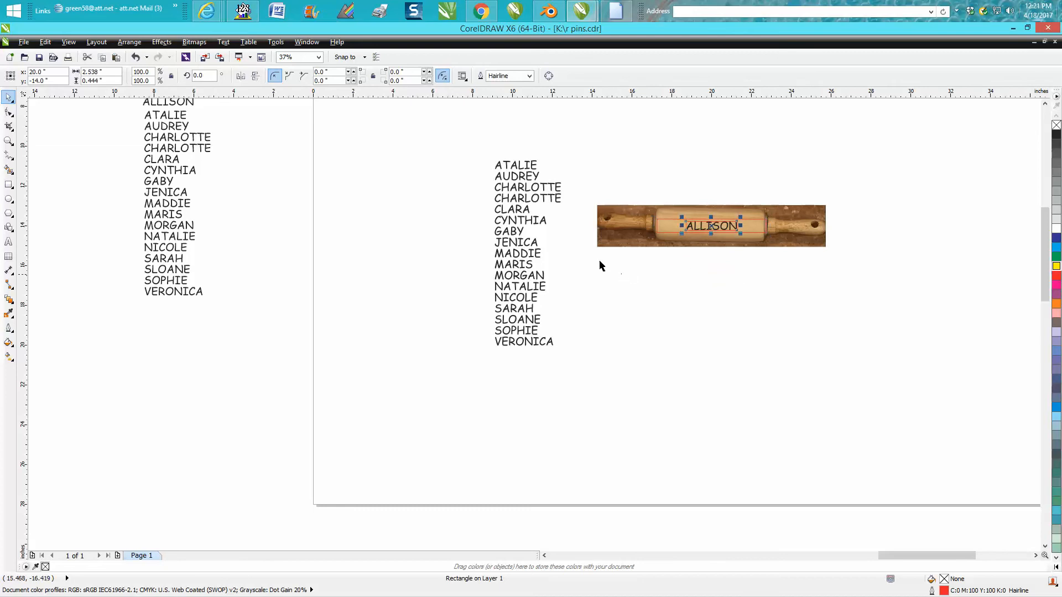
- Move the uppercase name list off the page to its left and shift the editable text list farther left
{"action": "left_click_drag", "start_coordinate": [483, 157], "coordinate": [577, 363]}
{"action": "left_click_drag", "start_coordinate": [529, 252], "coordinate": [270, 251]}
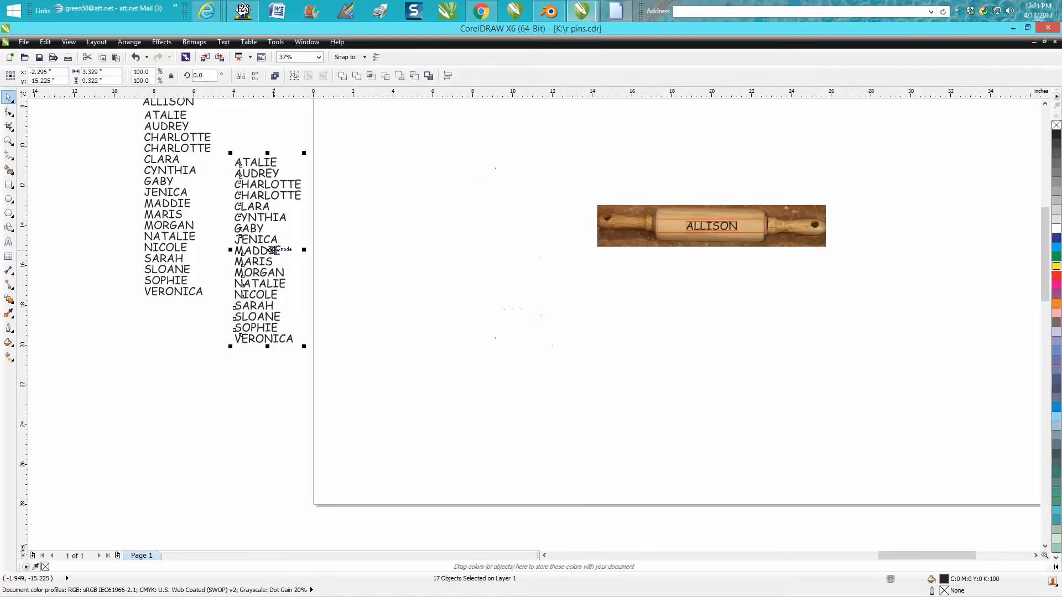
{"action": "scroll", "coordinate": [270, 251], "scroll_direction": "down", "scroll_amount": 2}
{"action": "left_click", "coordinate": [220, 217]}
{"action": "left_click_drag", "start_coordinate": [197, 161], "coordinate": [247, 286]}
{"action": "left_click_drag", "start_coordinate": [187, 227], "coordinate": [185, 228]}
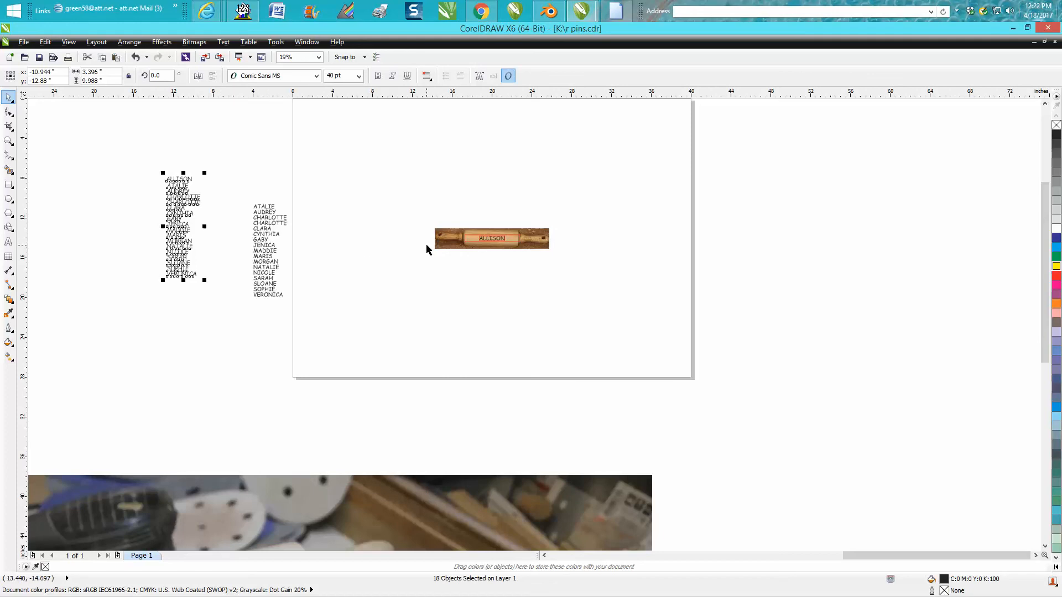
- Examine the photo of the wooden jig with two rails that holds the rolling pins
{"action": "scroll", "coordinate": [465, 319], "scroll_direction": "down", "scroll_amount": 1}
{"action": "scroll", "coordinate": [503, 347], "scroll_direction": "down", "scroll_amount": 1}
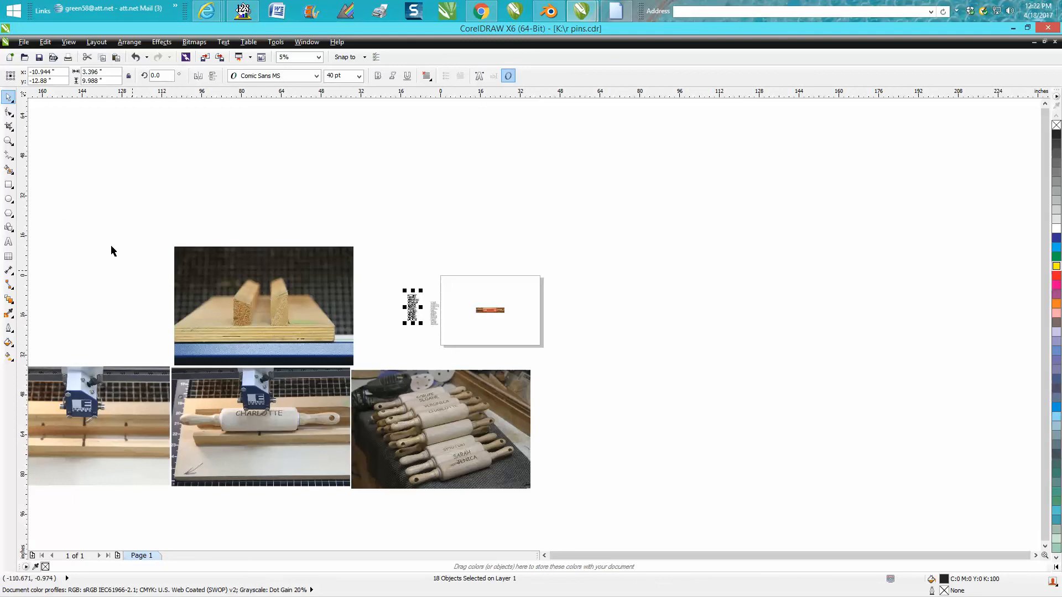
{"action": "left_click", "coordinate": [8, 141]}
{"action": "left_click_drag", "start_coordinate": [215, 280], "coordinate": [350, 360]}
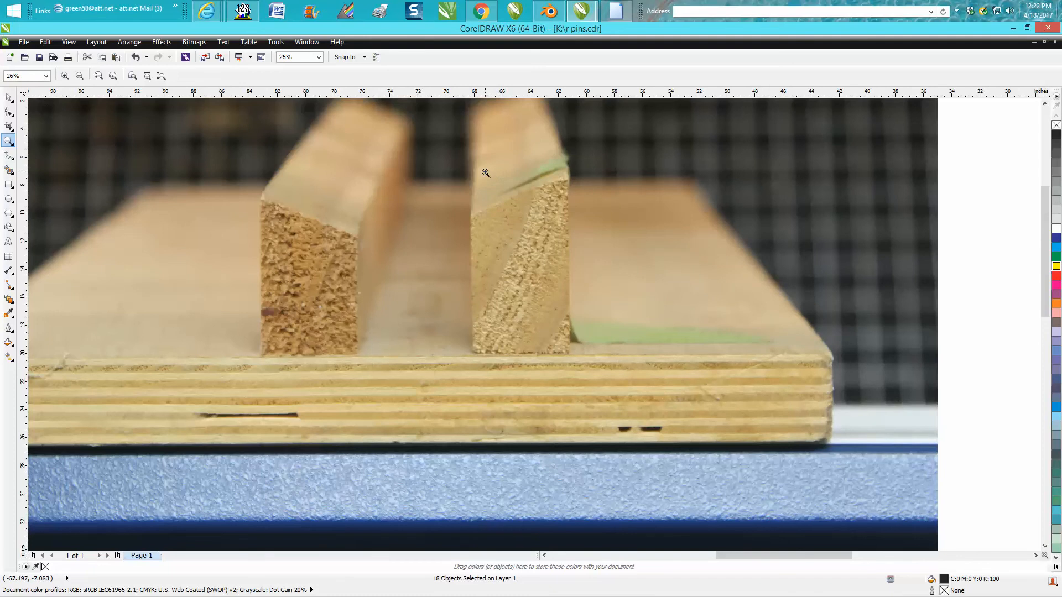
{"action": "scroll", "coordinate": [614, 330], "scroll_direction": "down", "scroll_amount": 6}
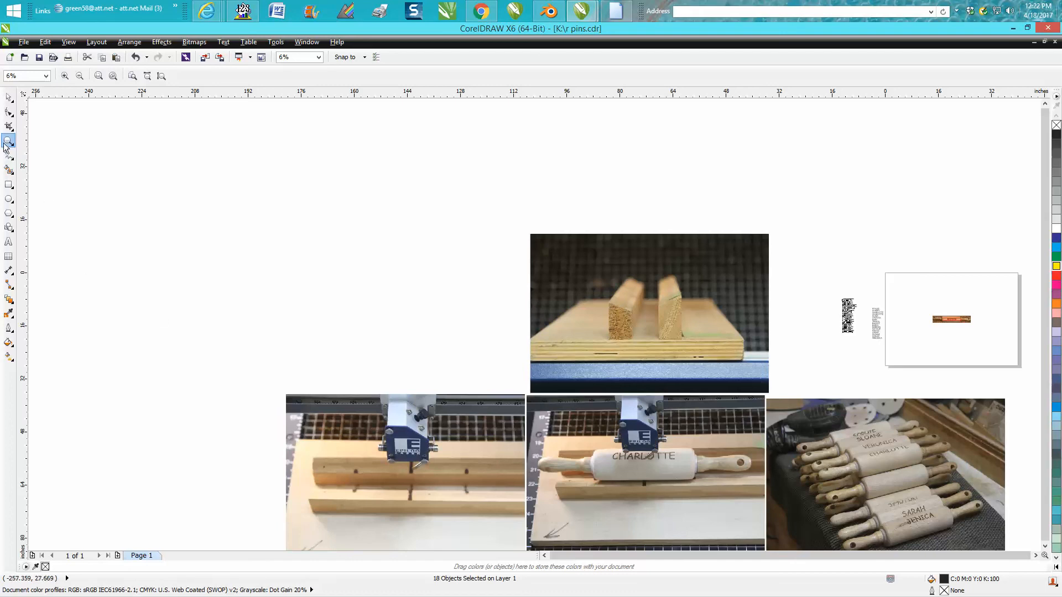
- Draw a red vertical line about 3.06 inches tall and place it at the left edge of the larger rectangle
{"action": "left_click_drag", "start_coordinate": [912, 302], "coordinate": [990, 345]}
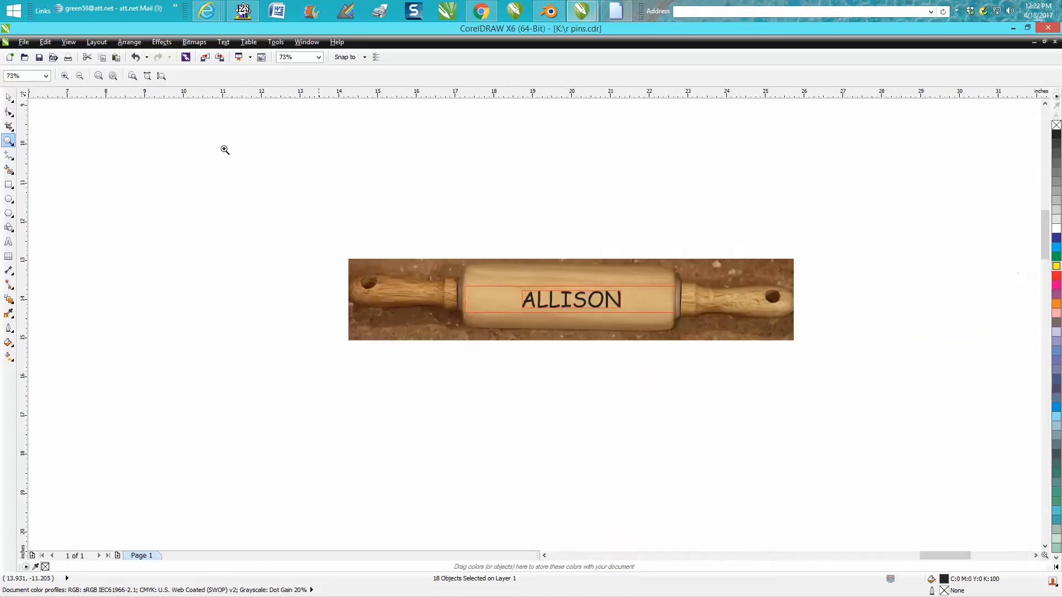
{"action": "left_click", "coordinate": [10, 97]}
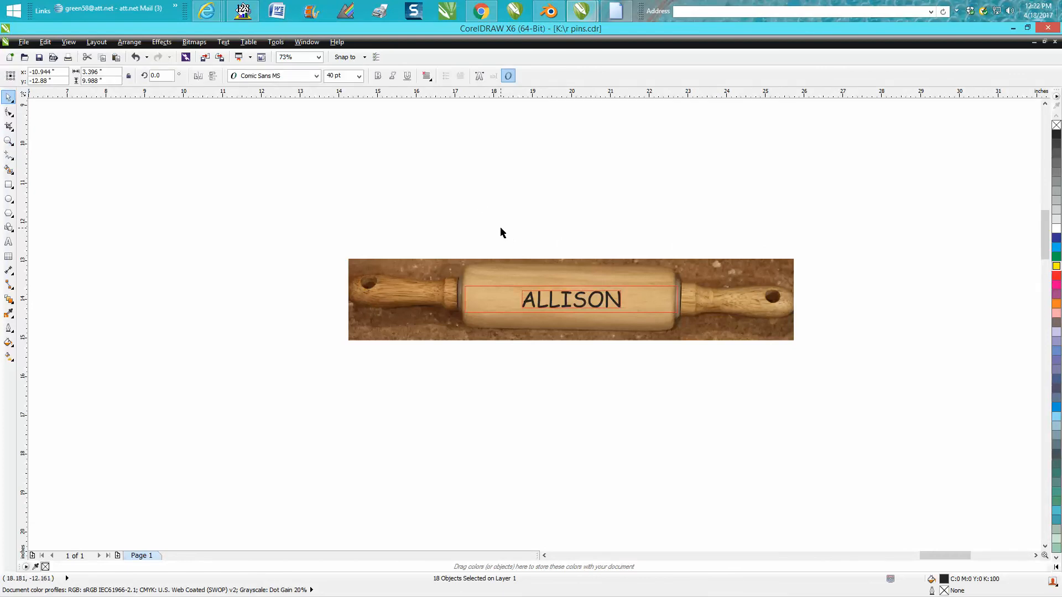
{"action": "left_click", "coordinate": [9, 185]}
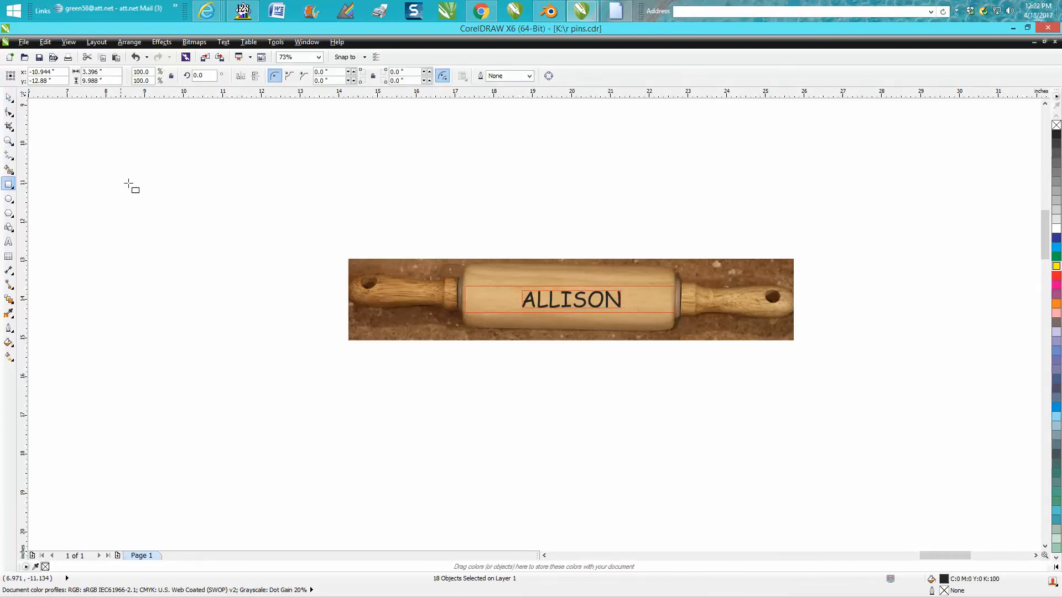
{"action": "left_click", "coordinate": [15, 163]}
{"action": "left_click", "coordinate": [42, 166]}
{"action": "left_click_drag", "start_coordinate": [300, 227], "coordinate": [300, 345]}
{"action": "left_click_drag", "start_coordinate": [299, 286], "coordinate": [493, 301]}
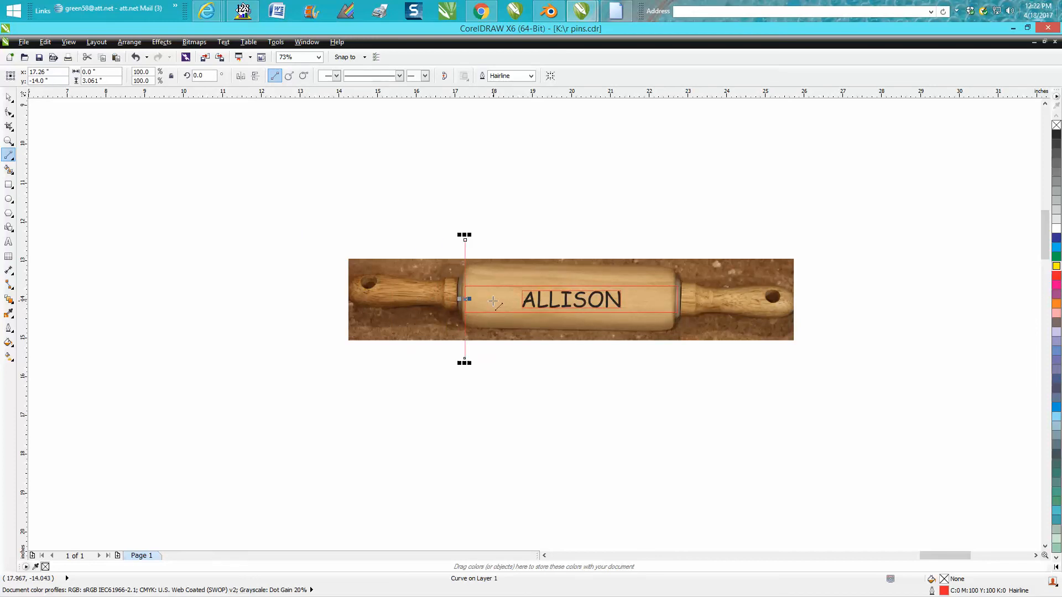
- Copy the vertical line to the larger rectangle's right edge, then repeat the copy and centre that line on the page
{"action": "key", "text": "space"}
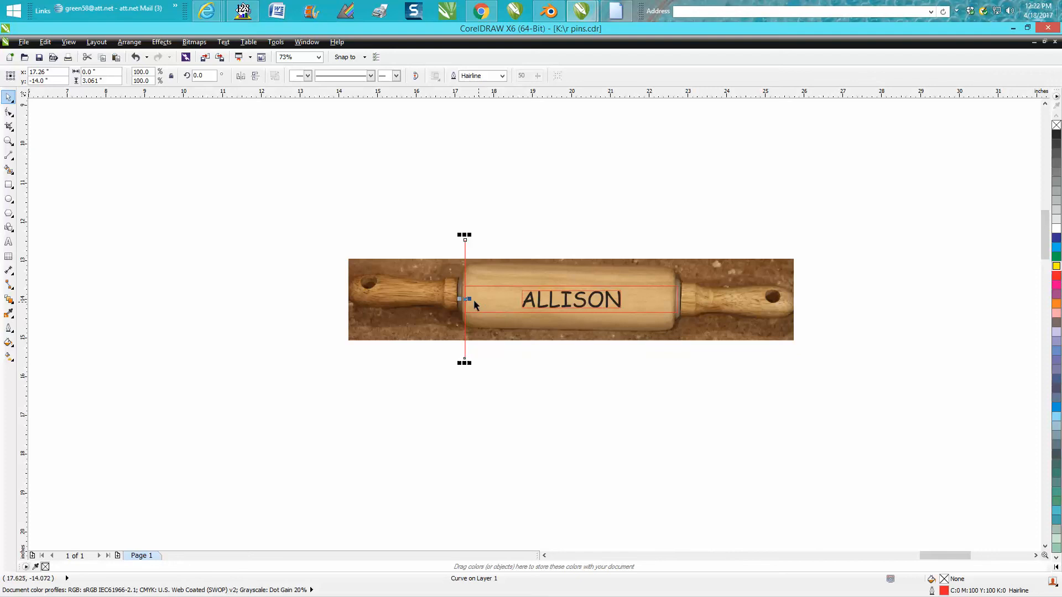
{"action": "left_click_drag", "start_coordinate": [467, 299], "coordinate": [676, 306]}
{"action": "key", "text": "ctrl+r"}
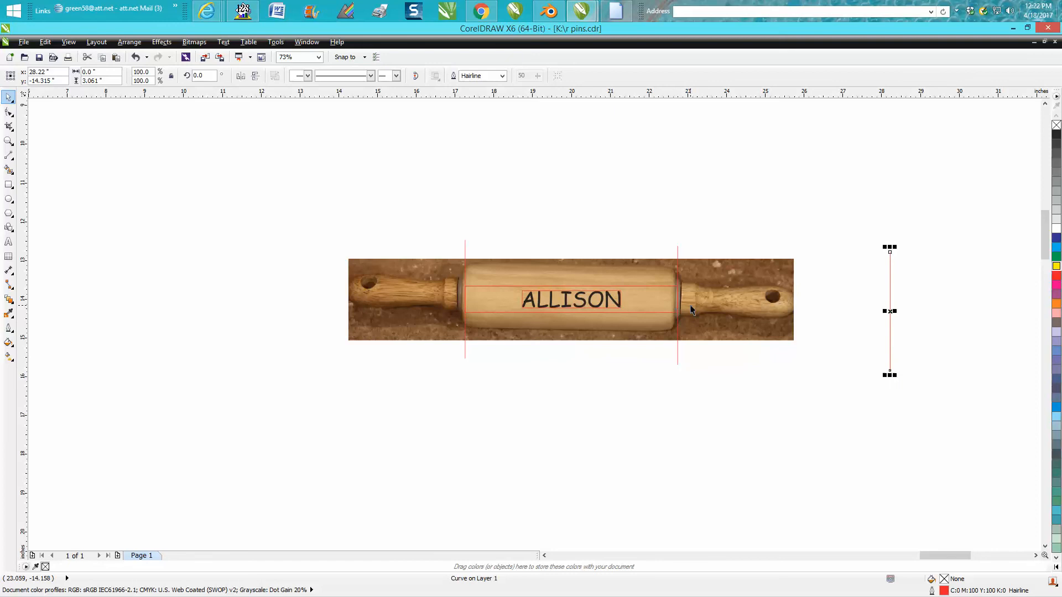
{"action": "key", "text": "p"}
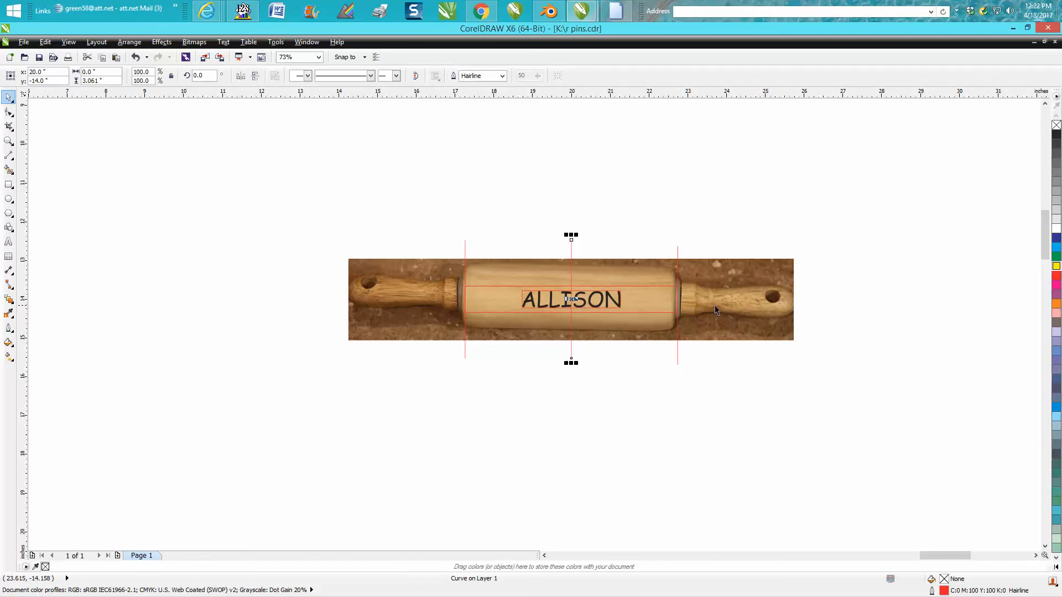
- Delete the rolling pin photo behind the name and rectangles
{"action": "left_click", "coordinate": [722, 280]}
{"action": "key", "text": "Delete"}
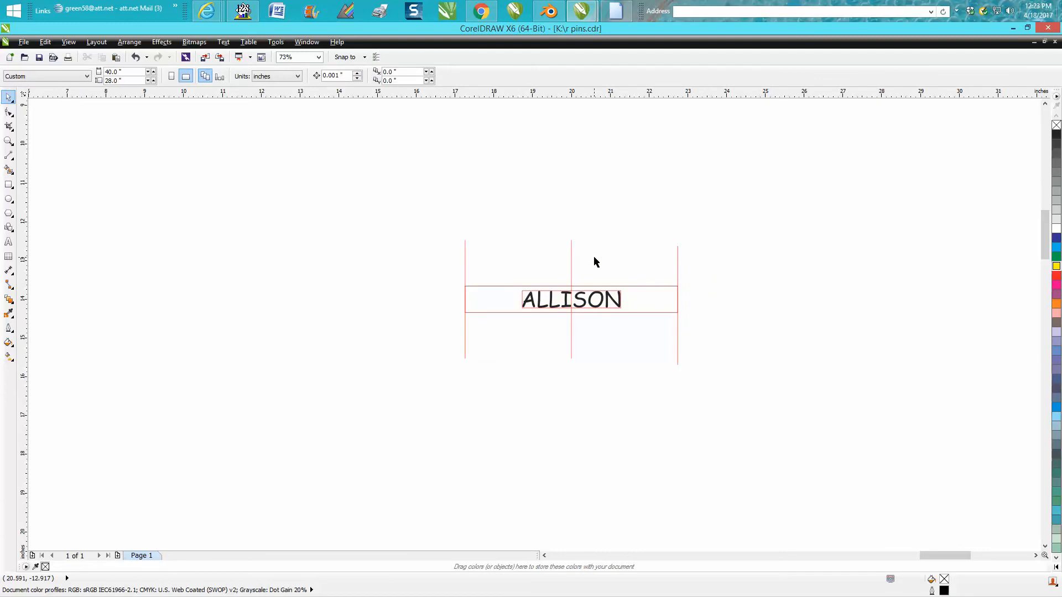
- Select the three red vertical lines at the edges and centre of the larger rectangle
{"action": "scroll", "coordinate": [593, 256], "scroll_direction": "down", "scroll_amount": 1}
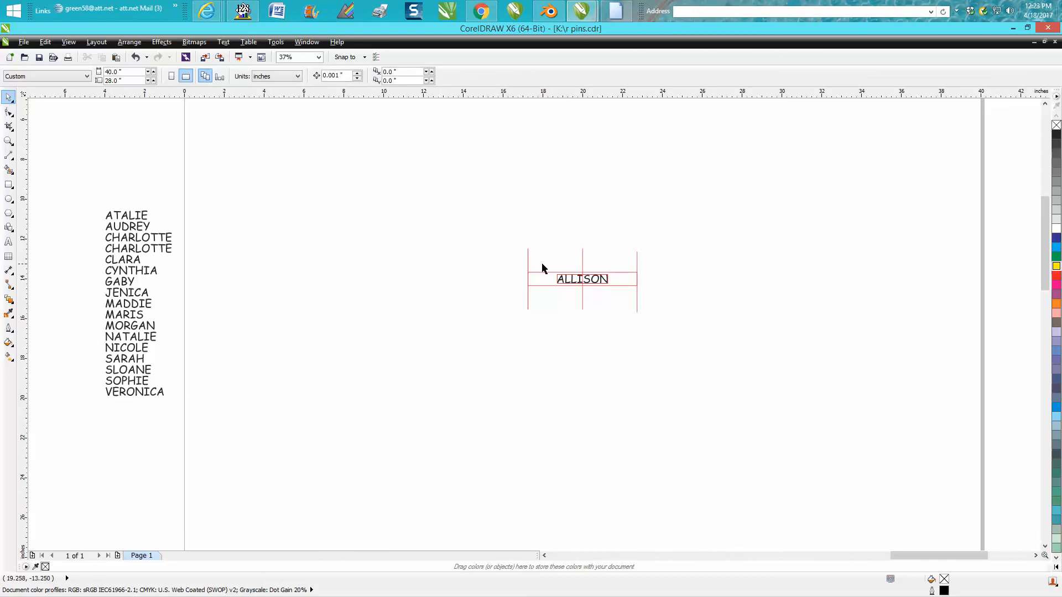
{"action": "left_click", "coordinate": [528, 255]}
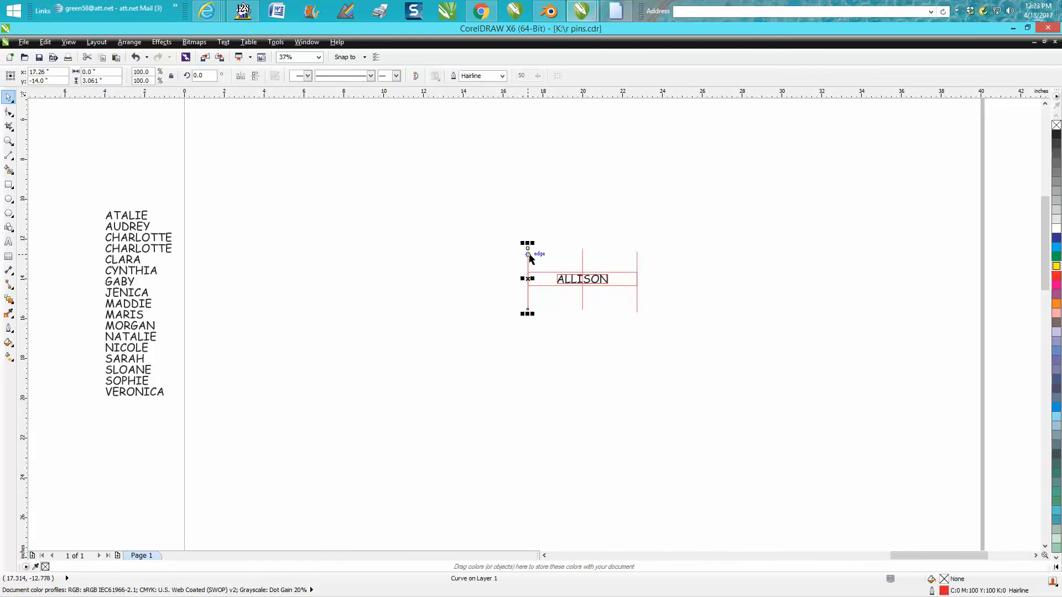
{"action": "left_click", "coordinate": [582, 265], "text": "shift"}
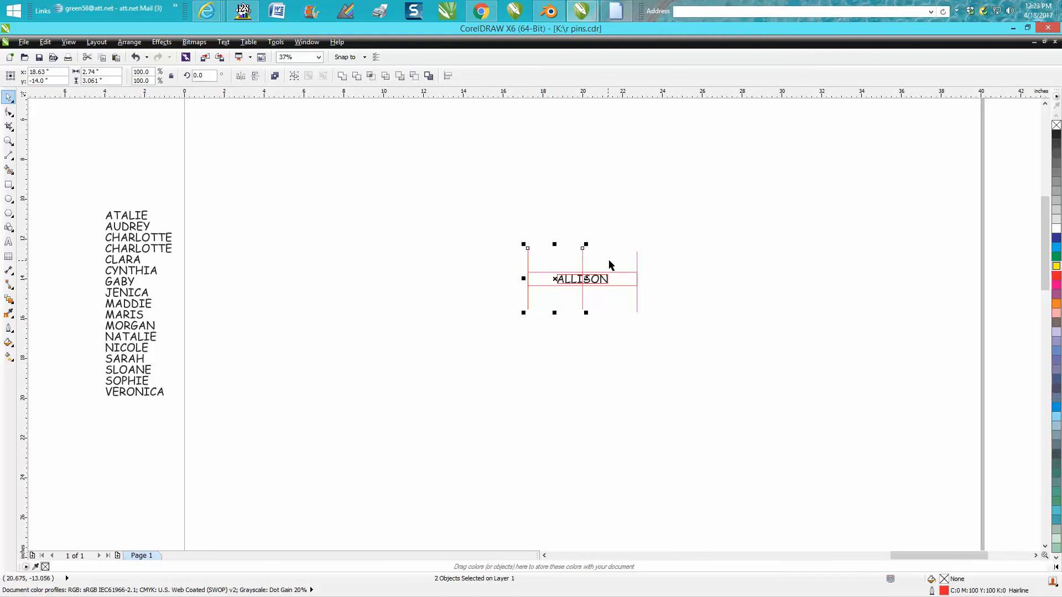
{"action": "left_click", "coordinate": [638, 264], "text": "shift"}
- Examine the jig photos for the centre and end marks on the rails and the rolling pin's placement against them
{"action": "scroll", "coordinate": [466, 256], "scroll_direction": "down", "scroll_amount": 2}
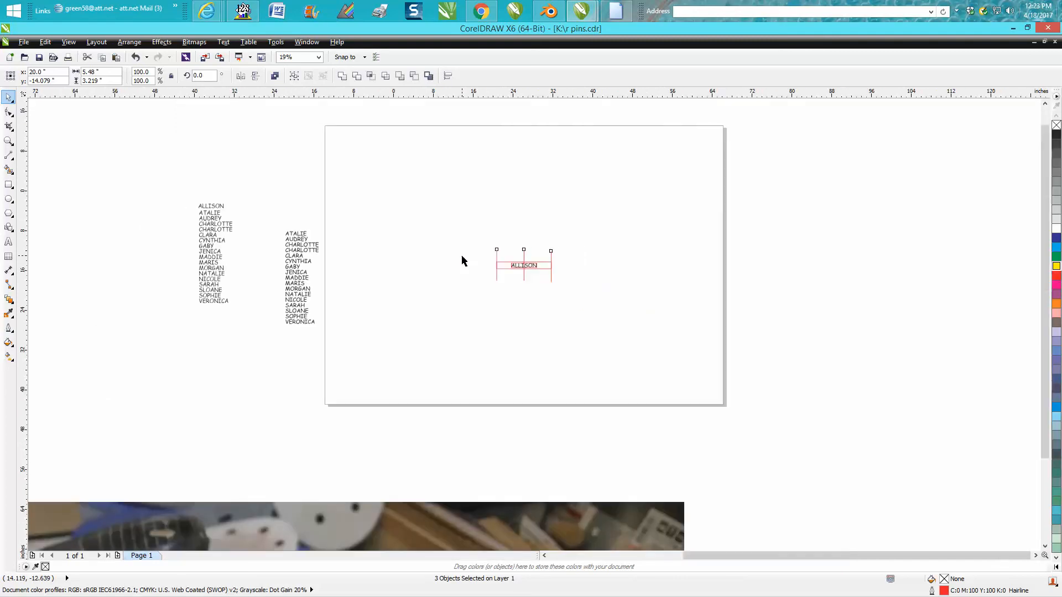
{"action": "scroll", "coordinate": [461, 256], "scroll_direction": "down", "scroll_amount": 2}
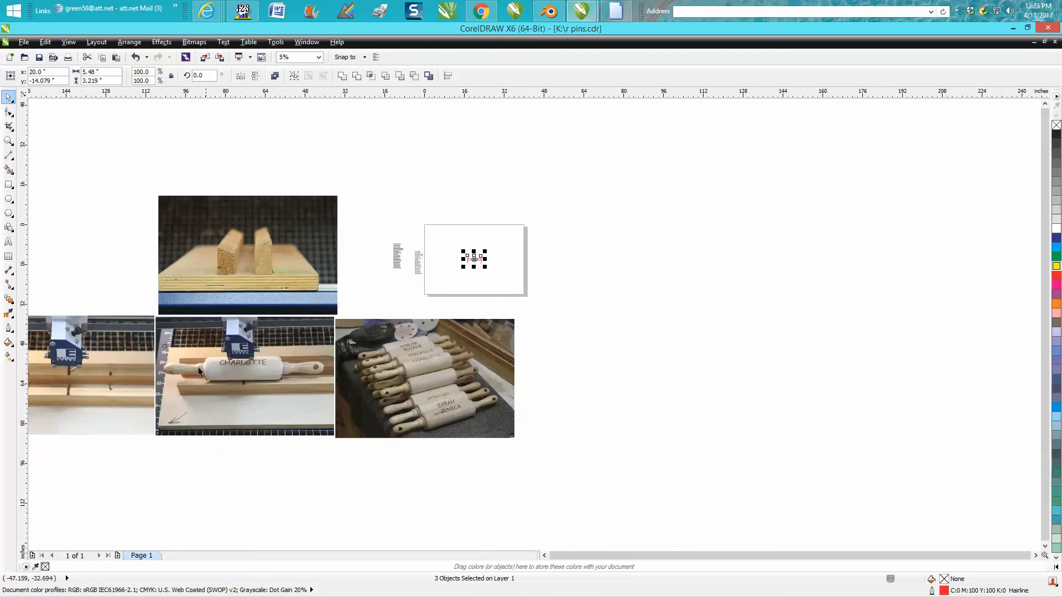
{"action": "scroll", "coordinate": [100, 386], "scroll_direction": "down", "scroll_amount": 1}
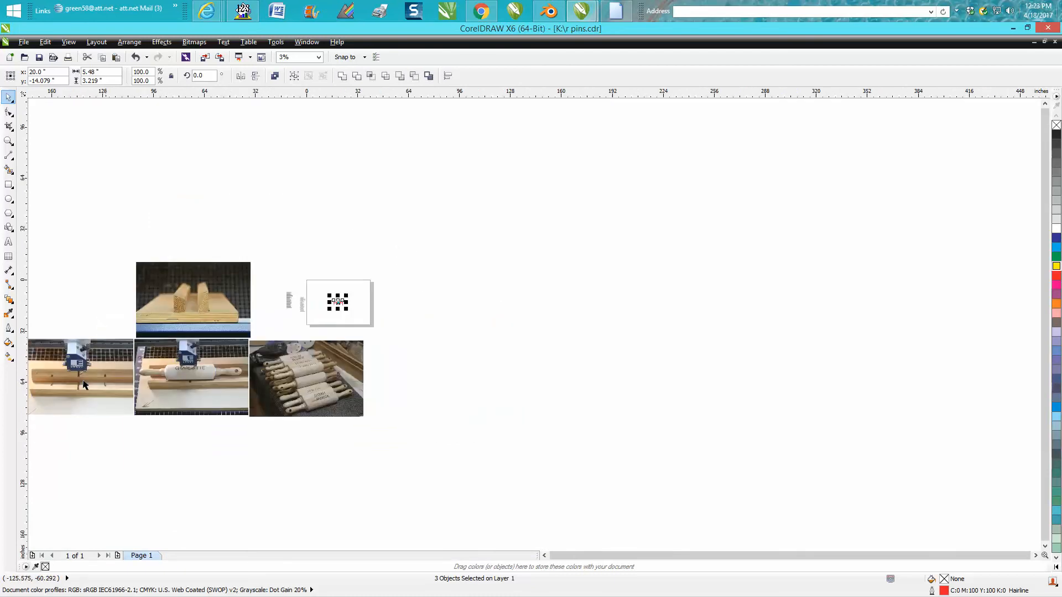
{"action": "left_click", "coordinate": [8, 141]}
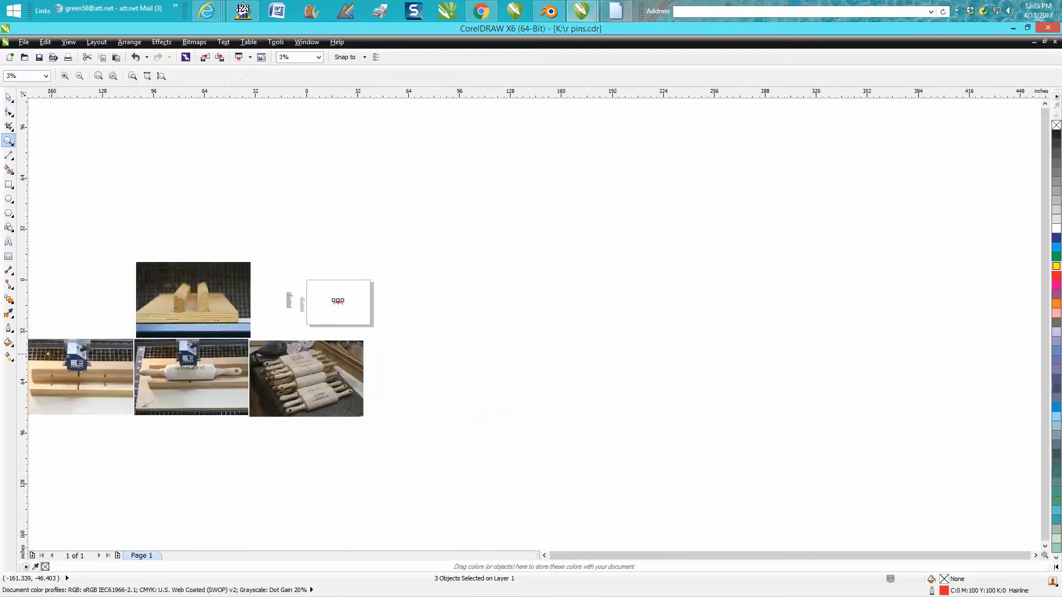
{"action": "left_click", "coordinate": [143, 422]}
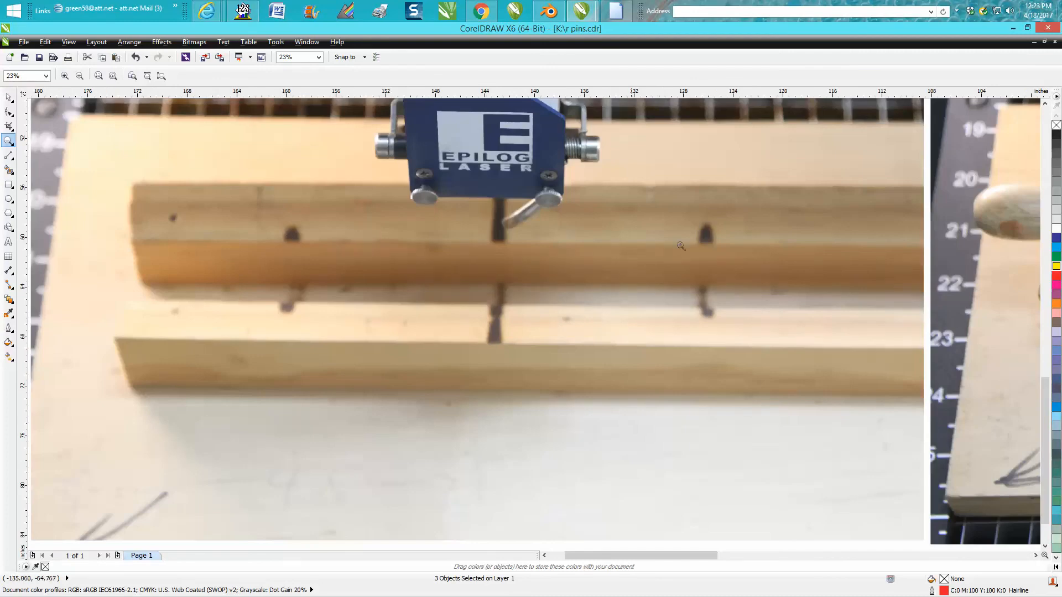
{"action": "right_click", "coordinate": [705, 318]}
{"action": "left_click_drag", "start_coordinate": [804, 557], "coordinate": [861, 557]}
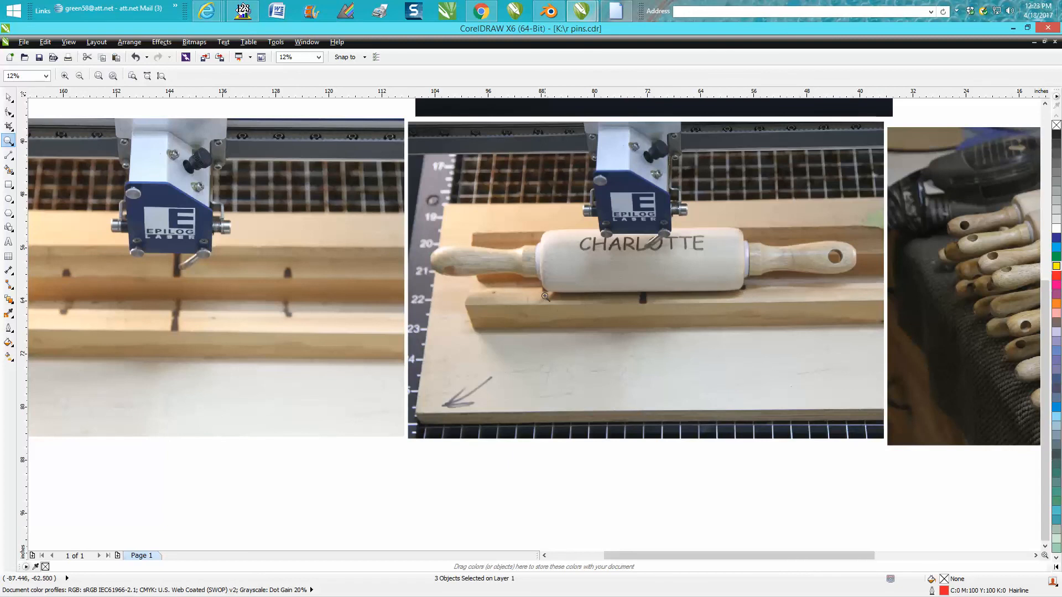
{"action": "right_click", "coordinate": [666, 257]}
{"action": "right_click", "coordinate": [666, 257]}
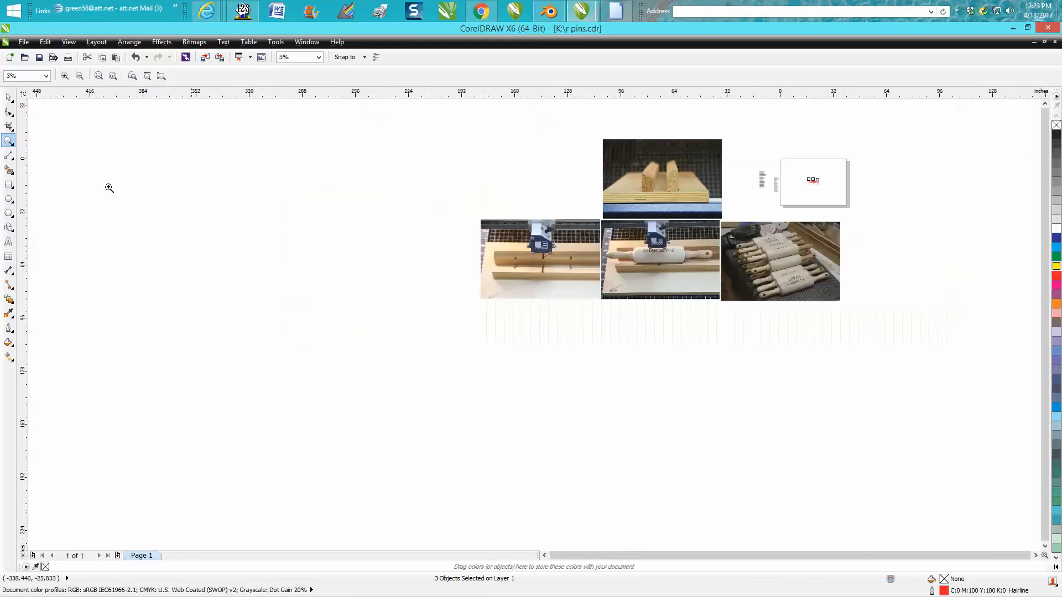
{"action": "left_click_drag", "start_coordinate": [767, 155], "coordinate": [867, 217]}
{"action": "left_click", "coordinate": [8, 98]}
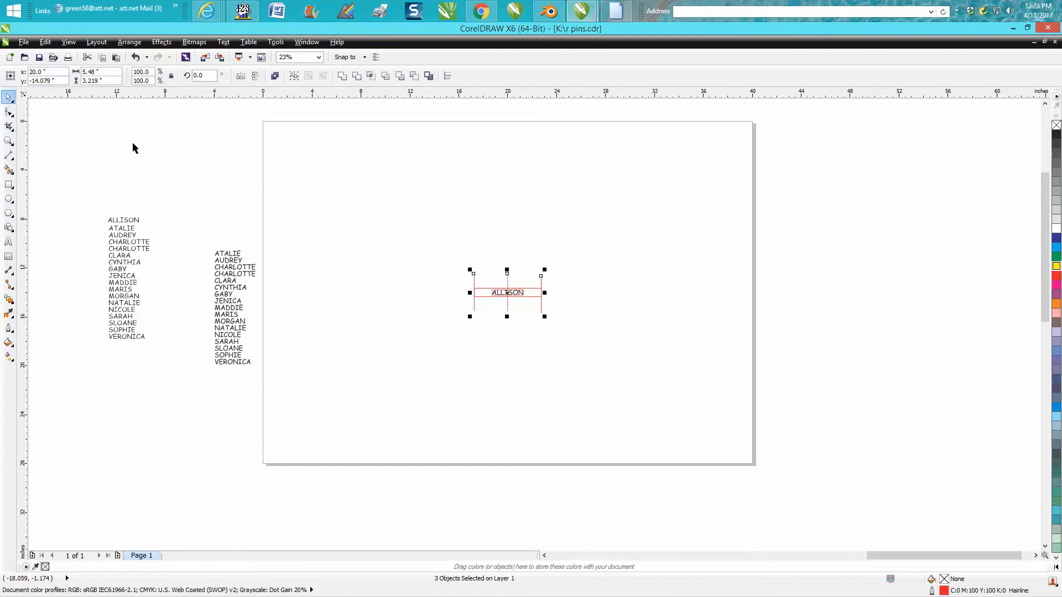
{"action": "left_click", "coordinate": [233, 163]}
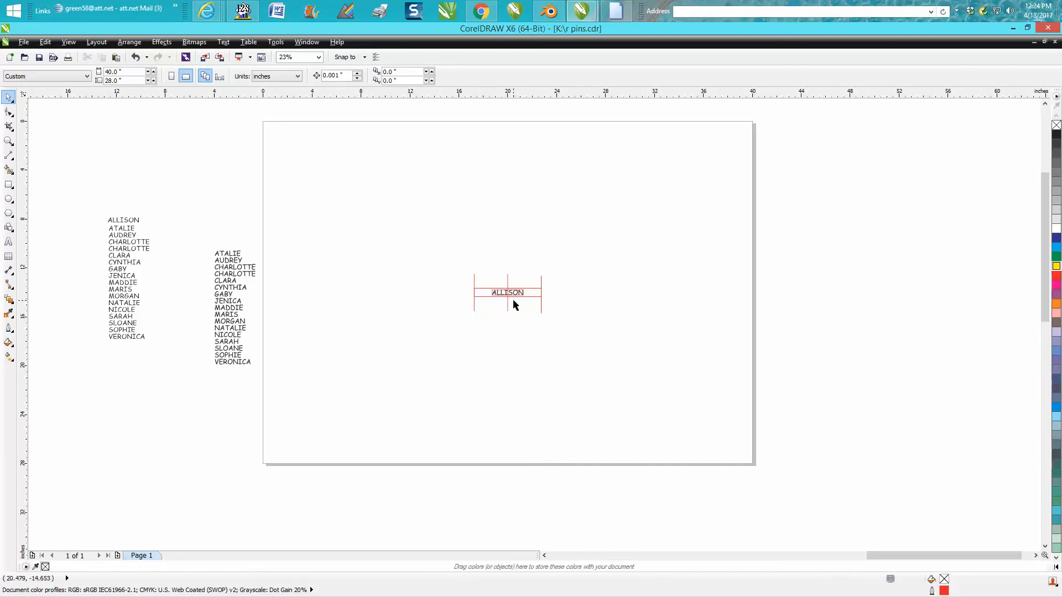
- Delete the three red vertical lines crossing the larger rectangle
{"action": "key", "text": "z"}
{"action": "left_click_drag", "start_coordinate": [458, 264], "coordinate": [588, 345]}
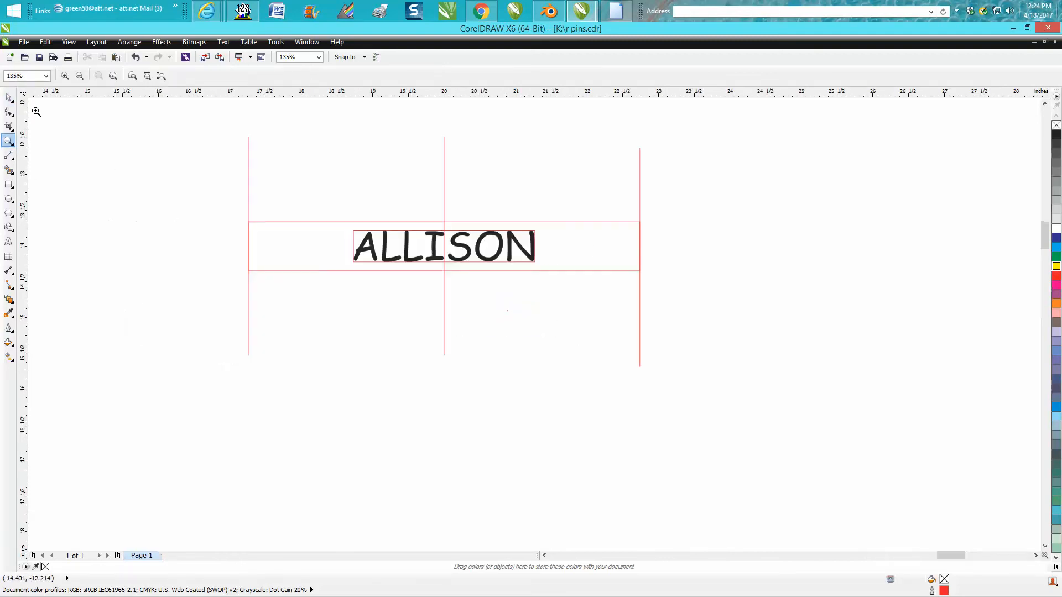
{"action": "left_click", "coordinate": [9, 98]}
{"action": "left_click", "coordinate": [249, 175]}
{"action": "left_click_drag", "start_coordinate": [254, 173], "coordinate": [455, 172]}
{"action": "key", "text": "Delete"}
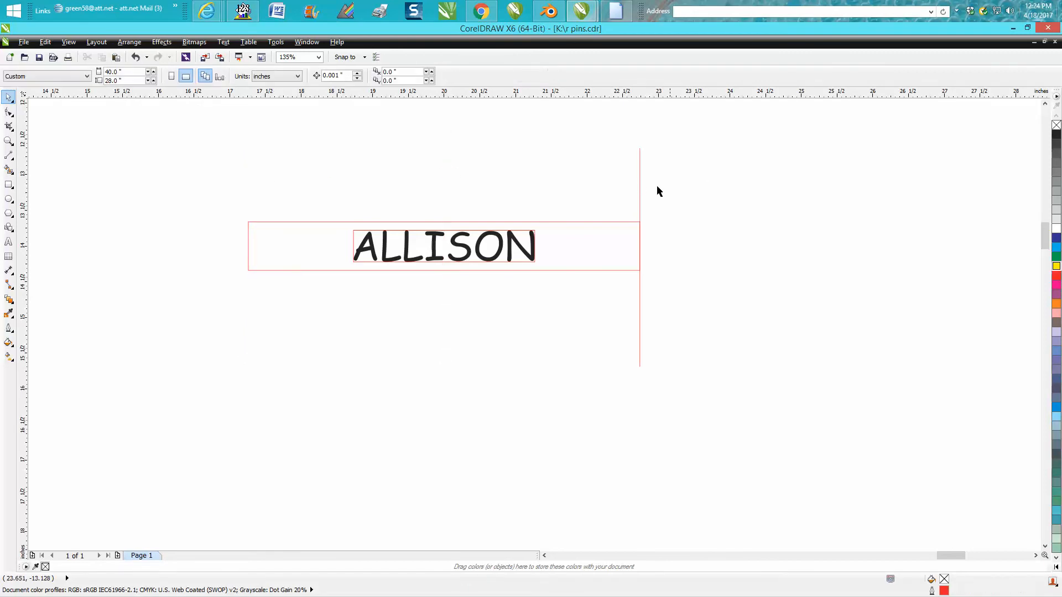
{"action": "left_click", "coordinate": [640, 197]}
{"action": "key", "text": "Delete"}
- Delete the small red rectangle that tightly surrounds the name, keeping the larger rectangle
{"action": "scroll", "coordinate": [497, 274], "scroll_direction": "down", "scroll_amount": 6}
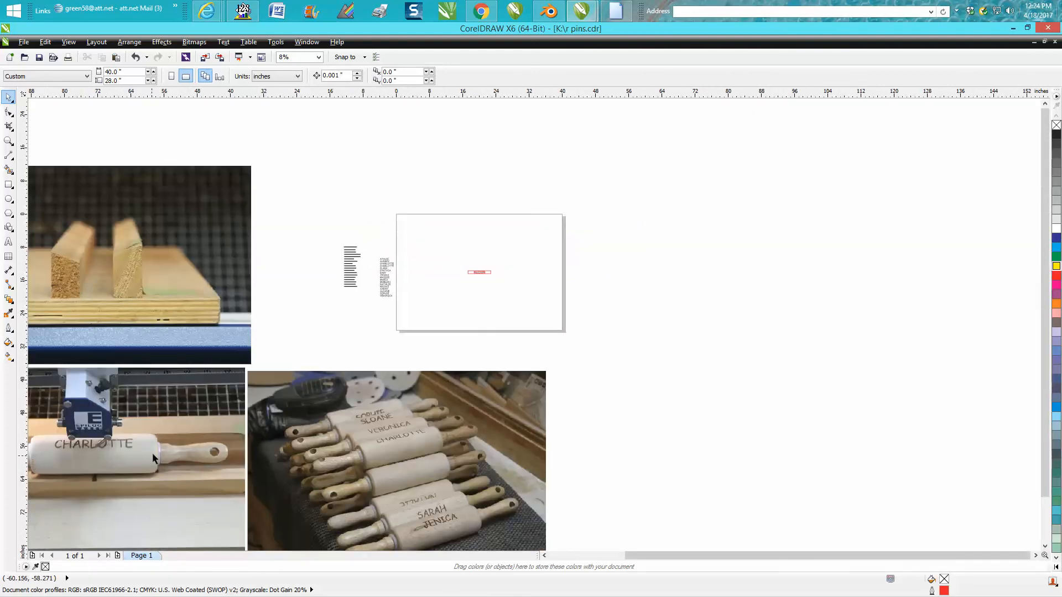
{"action": "left_click", "coordinate": [9, 141]}
{"action": "left_click_drag", "start_coordinate": [450, 261], "coordinate": [563, 323]}
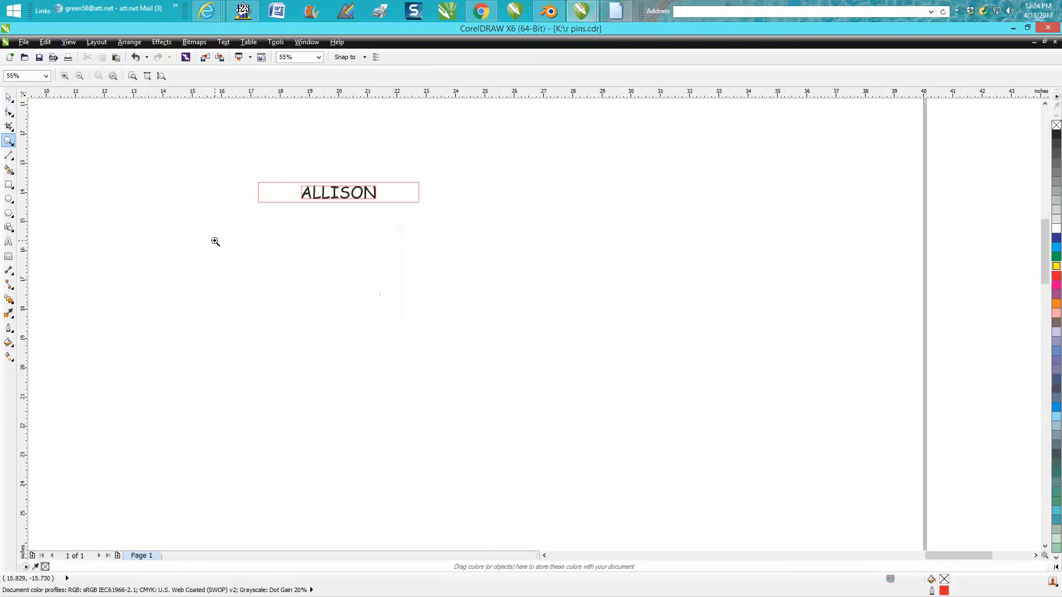
{"action": "left_click", "coordinate": [9, 98]}
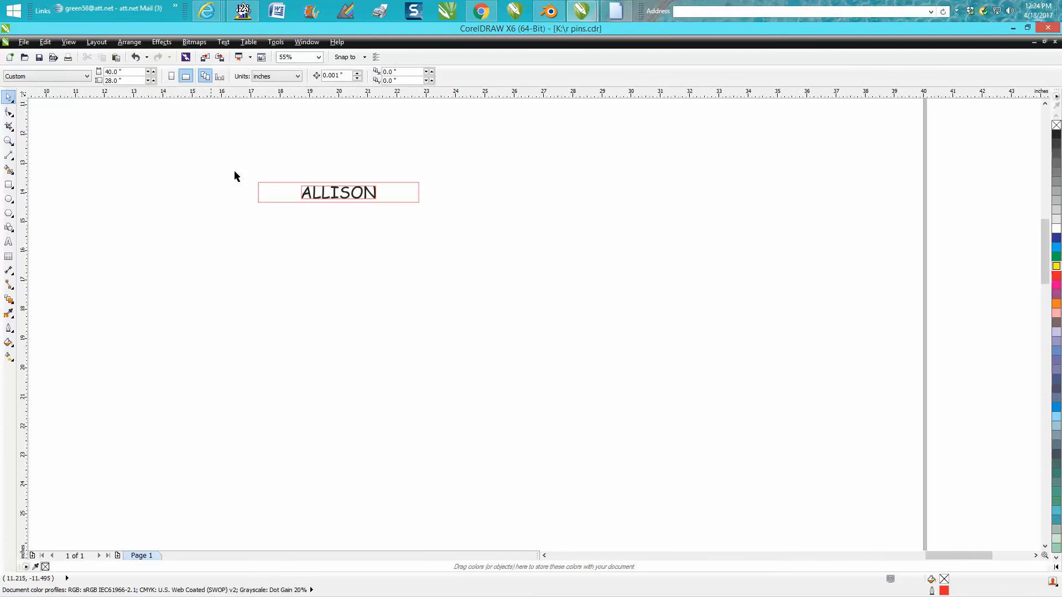
{"action": "left_click", "coordinate": [319, 189]}
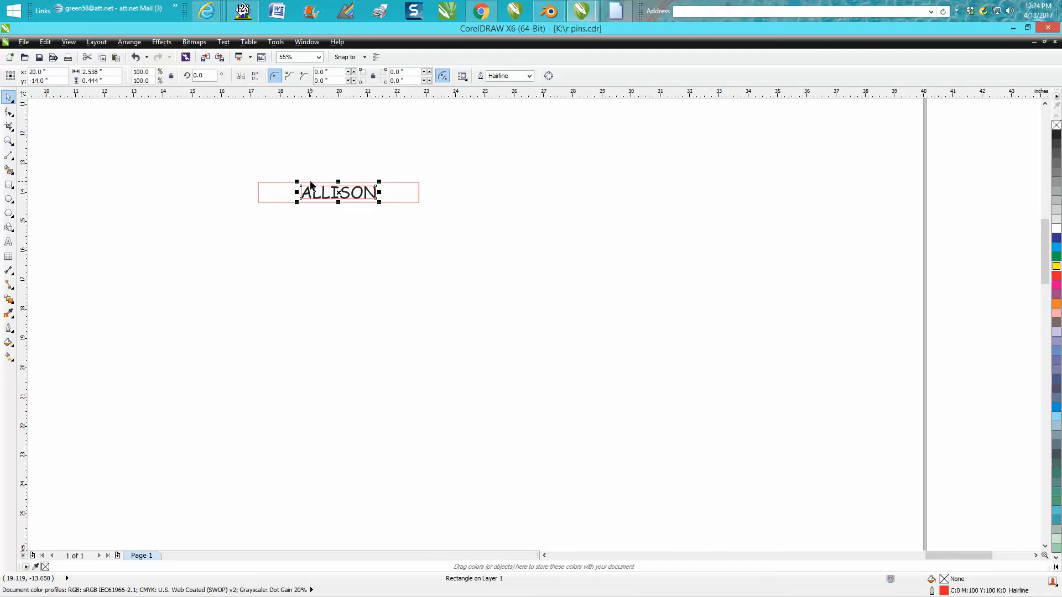
{"action": "left_click", "coordinate": [311, 182]}
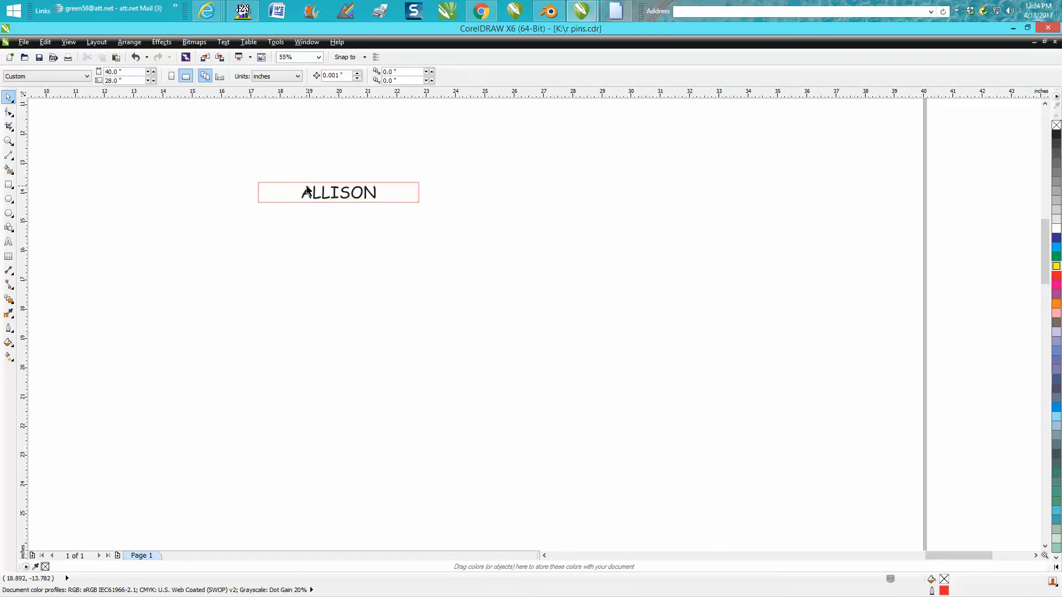
- Move the name out of the rectangle to beyond the page's right edge and centre the list's top name on the page
{"action": "scroll", "coordinate": [366, 224], "scroll_direction": "down", "scroll_amount": 2}
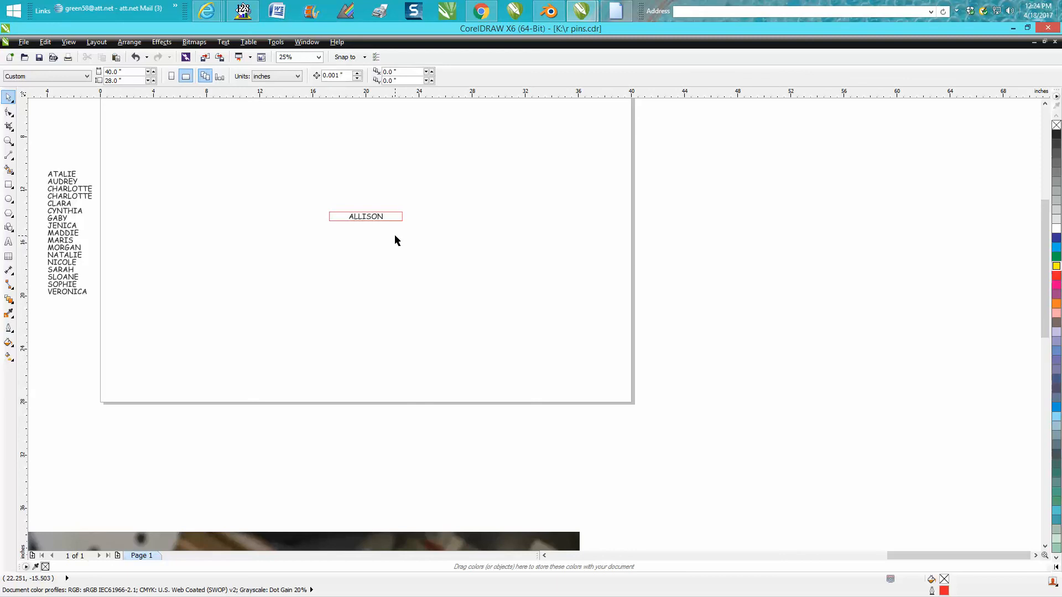
{"action": "left_click", "coordinate": [382, 218]}
{"action": "left_click_drag", "start_coordinate": [366, 217], "coordinate": [746, 211]}
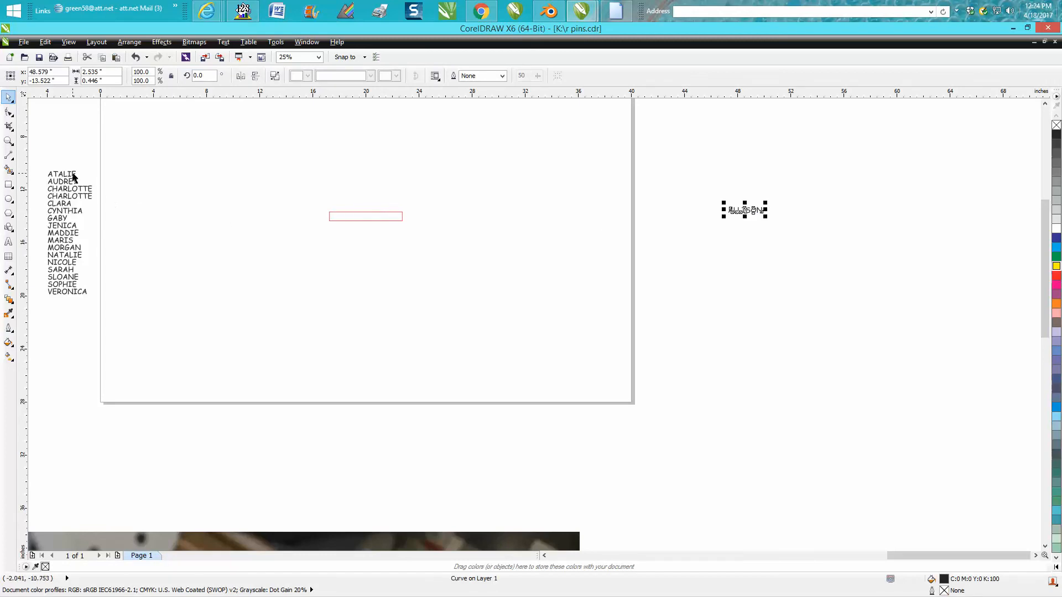
{"action": "left_click", "coordinate": [72, 173]}
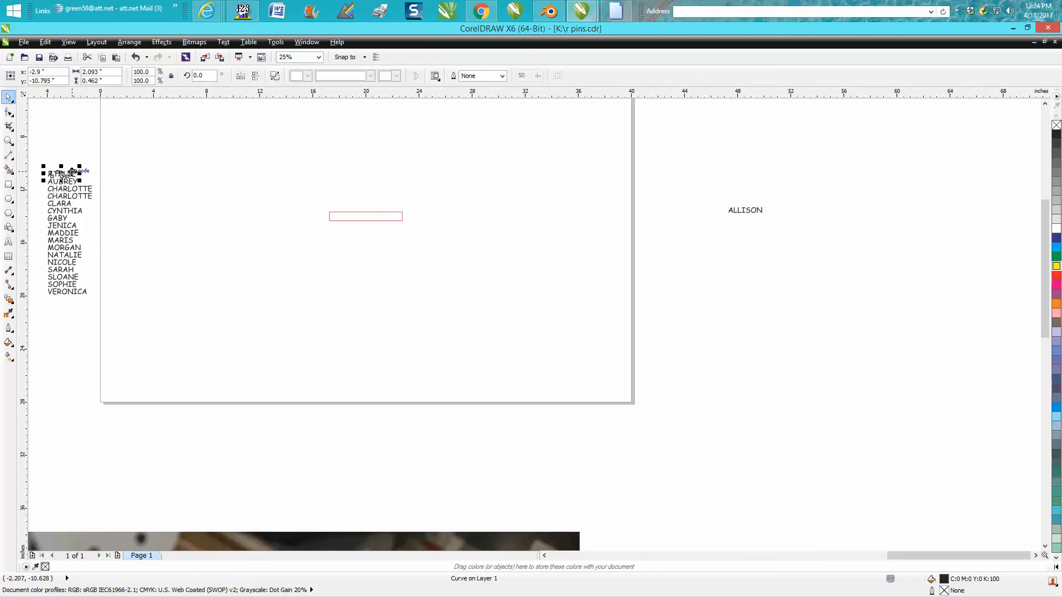
{"action": "key", "text": "p"}
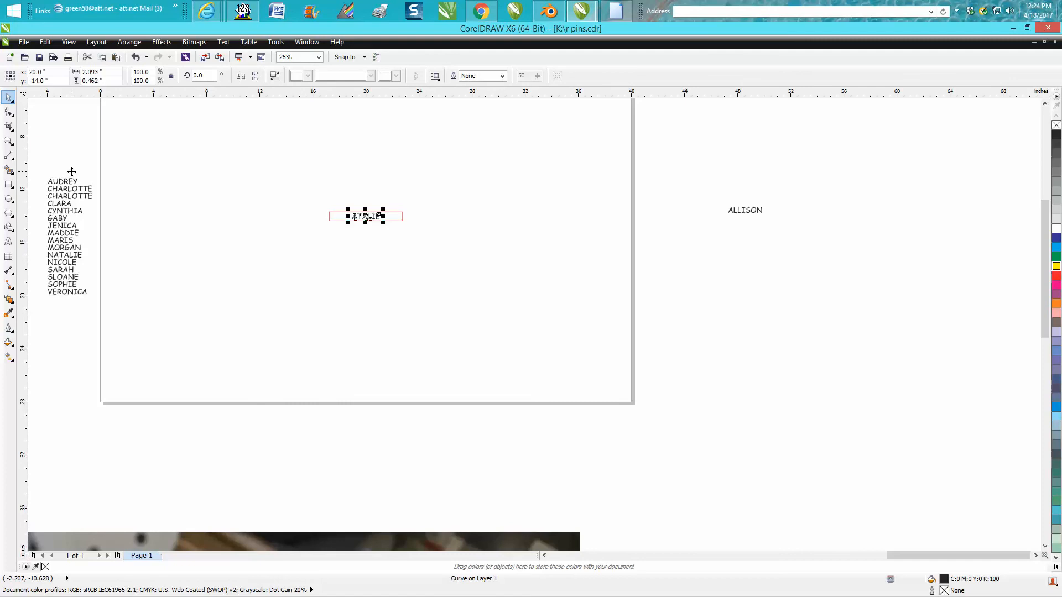
{"action": "left_click", "coordinate": [362, 309]}
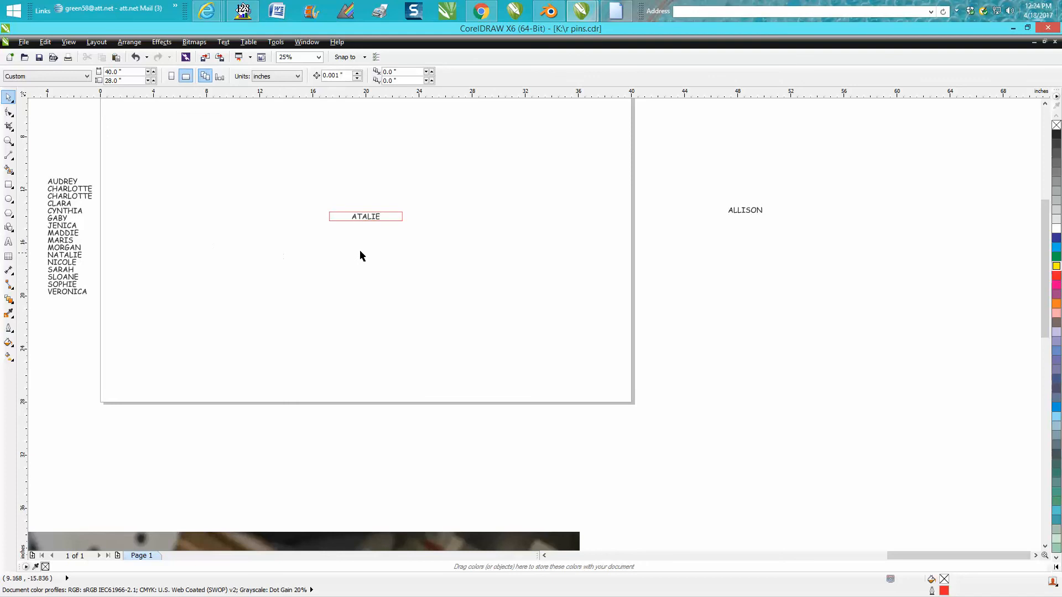
- Set the document's nudge distance to 20 inches
{"action": "left_click", "coordinate": [367, 220]}
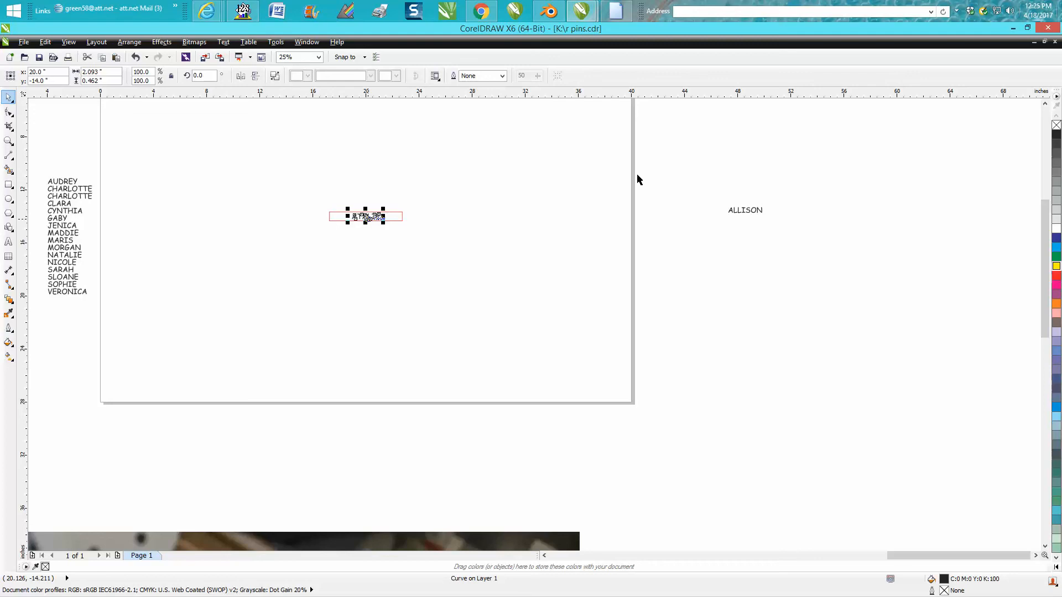
{"action": "left_click", "coordinate": [717, 281]}
{"action": "double_click", "coordinate": [349, 80]}
{"action": "type", "text": "20"}
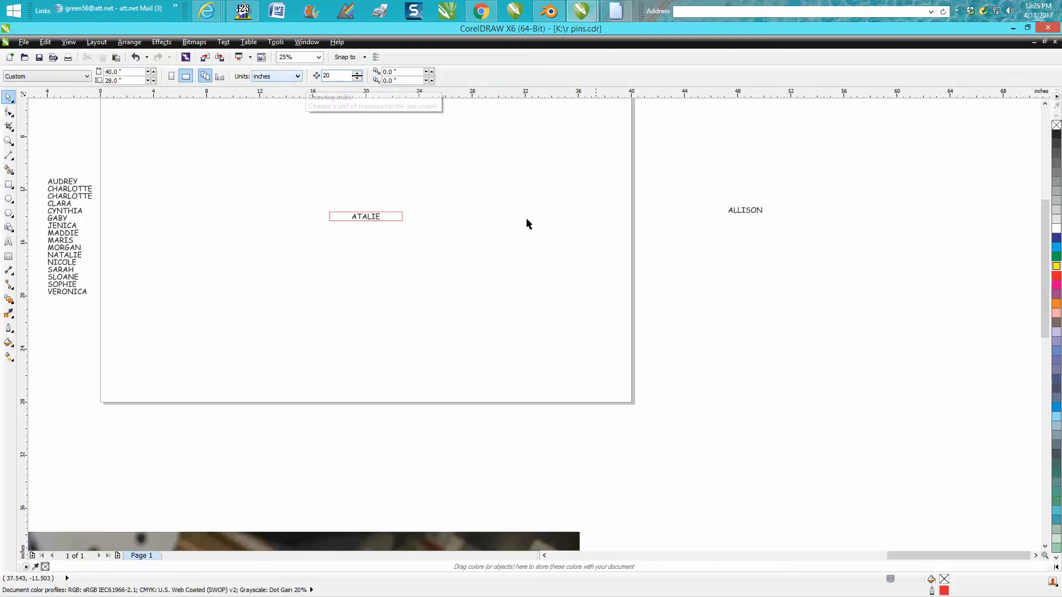
- Shift the centred name slightly down and nudge it 20 inches right off the page, then centre the list's next name on the page
{"action": "left_click", "coordinate": [373, 219]}
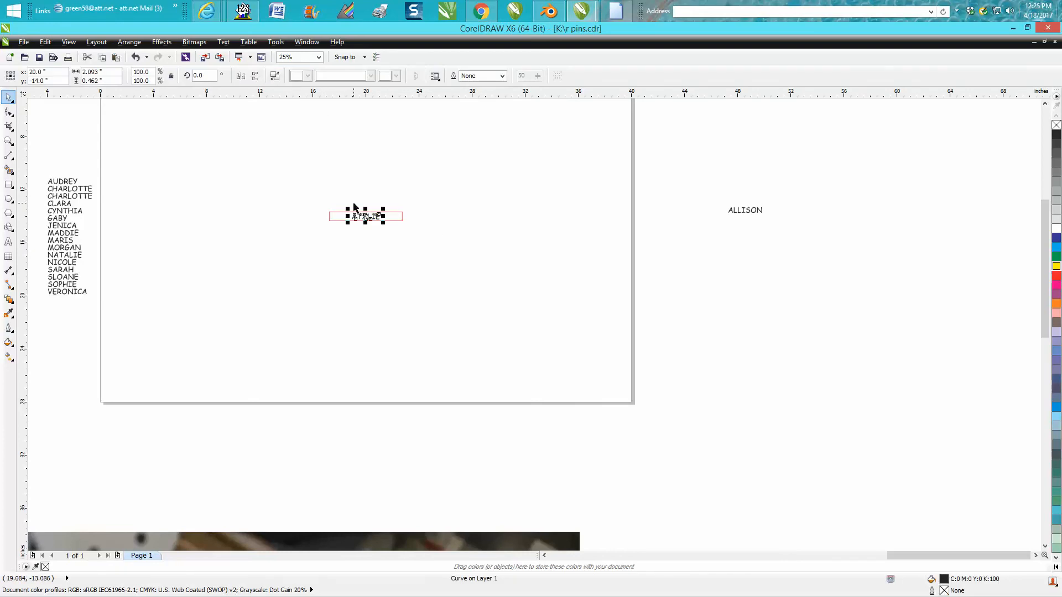
{"action": "left_click_drag", "start_coordinate": [355, 214], "coordinate": [430, 231]}
{"action": "key", "text": "Right"}
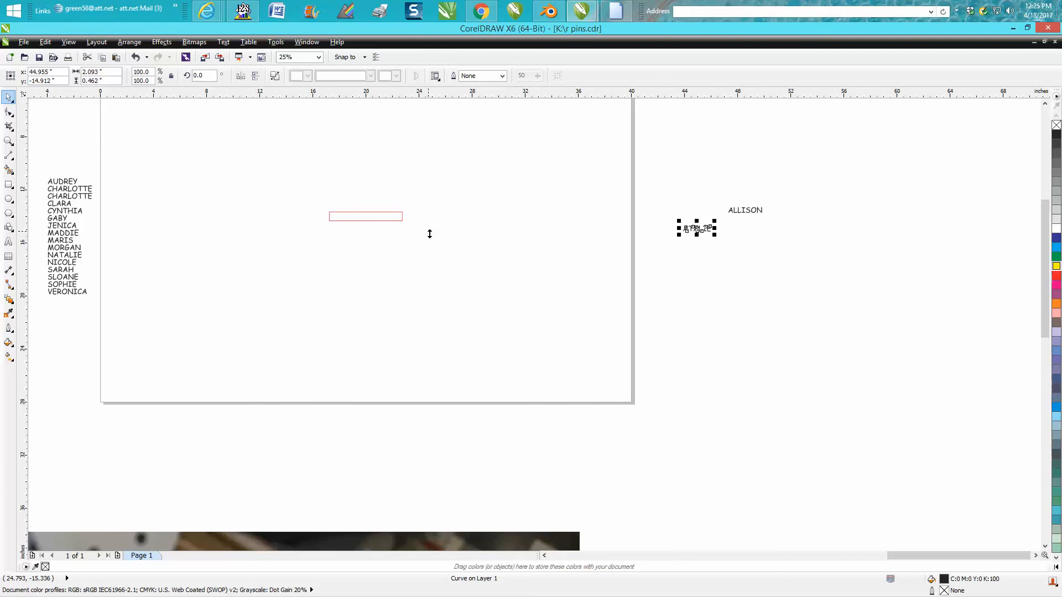
{"action": "mouse_move", "coordinate": [78, 182]}
{"action": "left_mouse_down"}
{"action": "mouse_move", "coordinate": [70, 173]}
{"action": "mouse_move", "coordinate": [83, 185]}
{"action": "left_mouse_up"}
{"action": "key", "text": "p"}
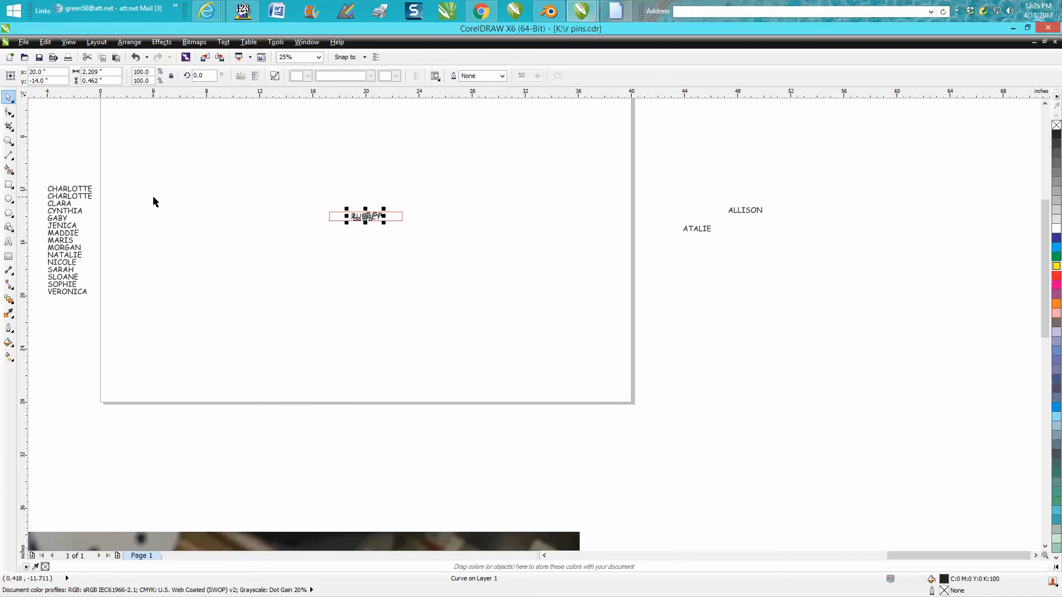
- Nudge the centred name off the page, place it below the other finished names, and centre the next name from the list
{"action": "key", "text": "Right"}
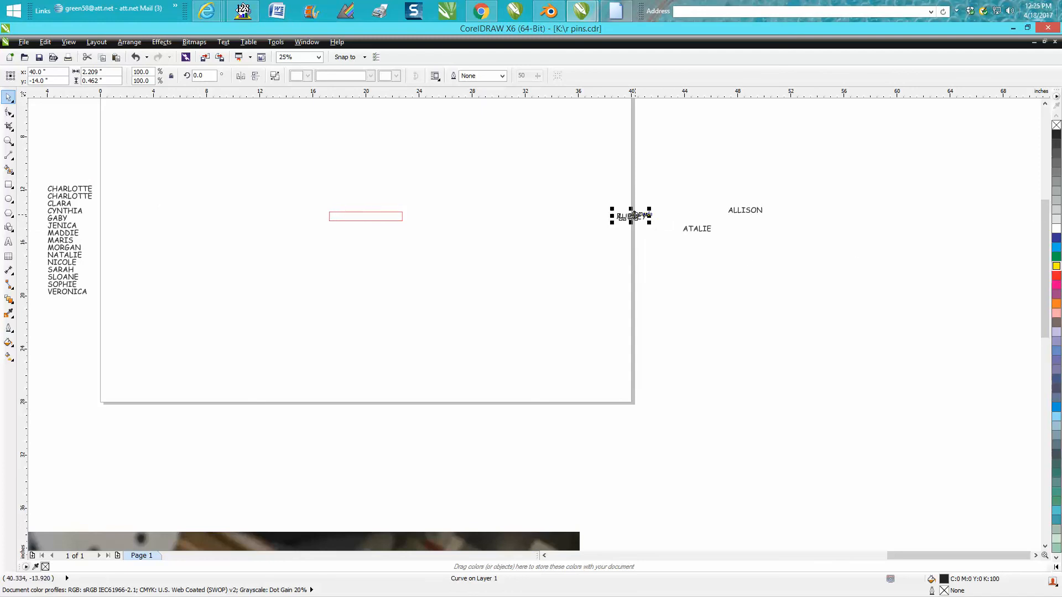
{"action": "key", "text": "Right"}
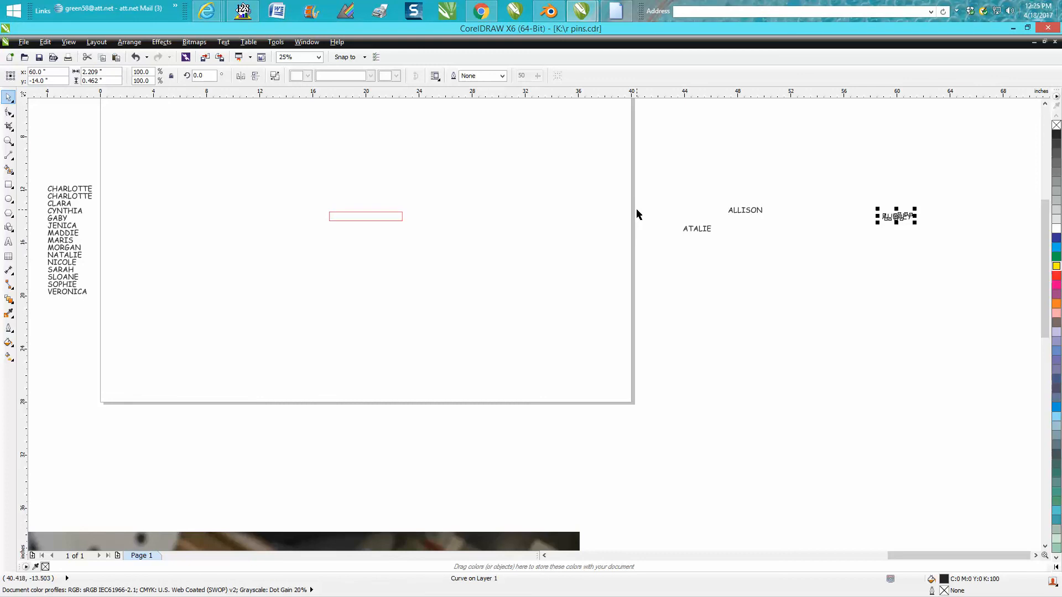
{"action": "left_click_drag", "start_coordinate": [892, 217], "coordinate": [700, 241]}
{"action": "left_click_drag", "start_coordinate": [89, 191], "coordinate": [94, 181]}
{"action": "key", "text": "p"}
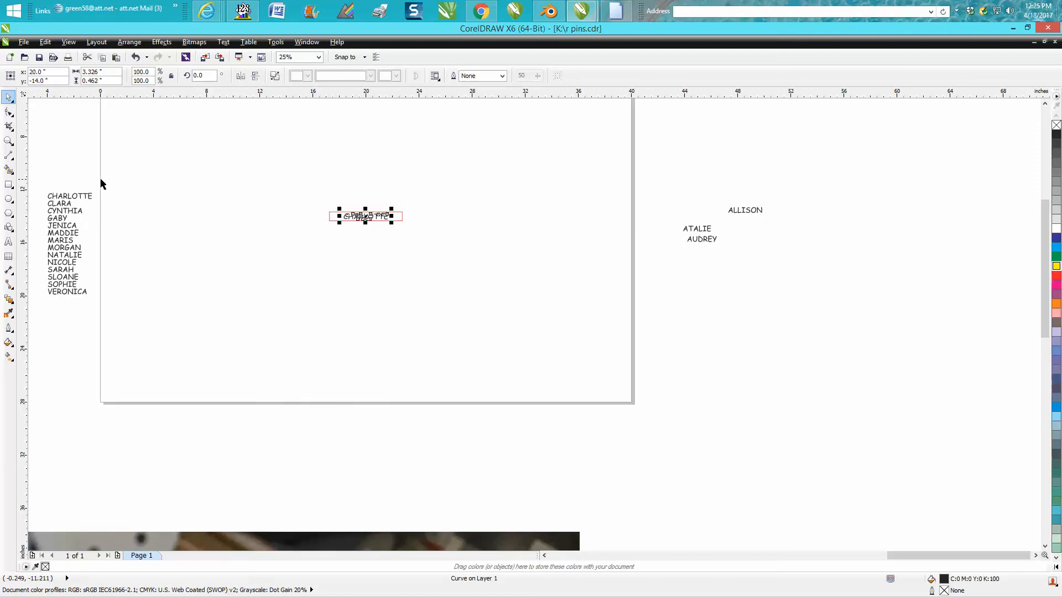
- Examine how the centred name fits inside the red rectangle and view the whole layout with the photos
{"action": "left_click", "coordinate": [9, 141]}
{"action": "left_click_drag", "start_coordinate": [297, 183], "coordinate": [466, 270]}
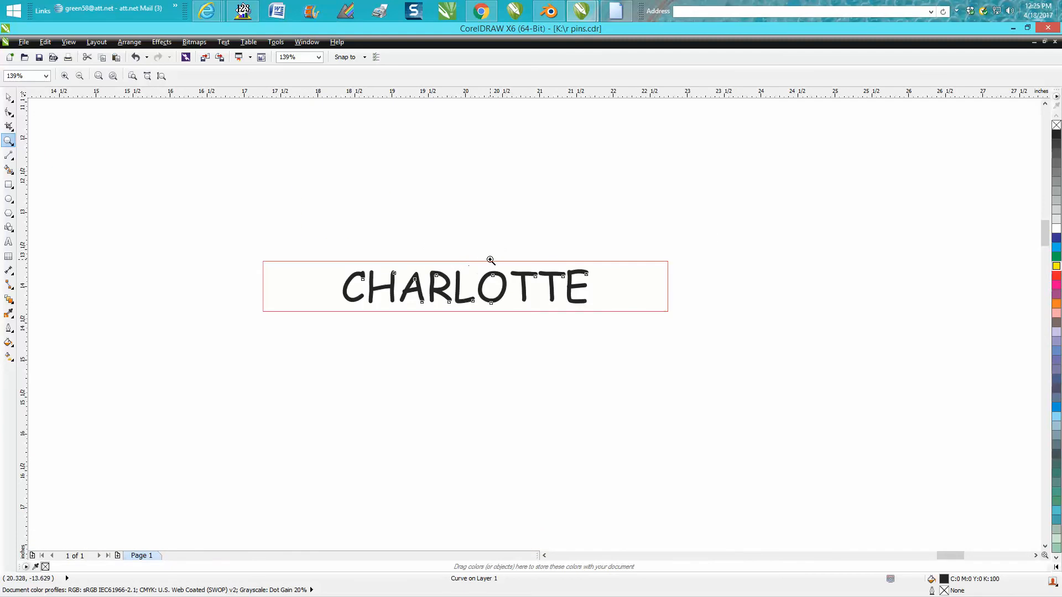
{"action": "scroll", "coordinate": [491, 260], "scroll_direction": "down", "scroll_amount": 4}
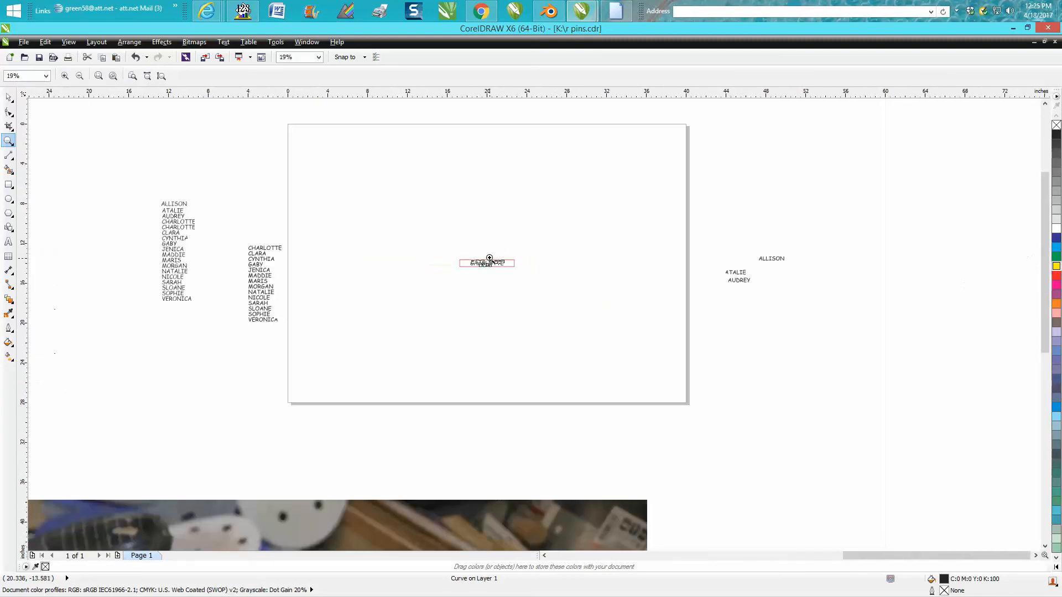
{"action": "scroll", "coordinate": [488, 262], "scroll_direction": "down", "scroll_amount": 3}
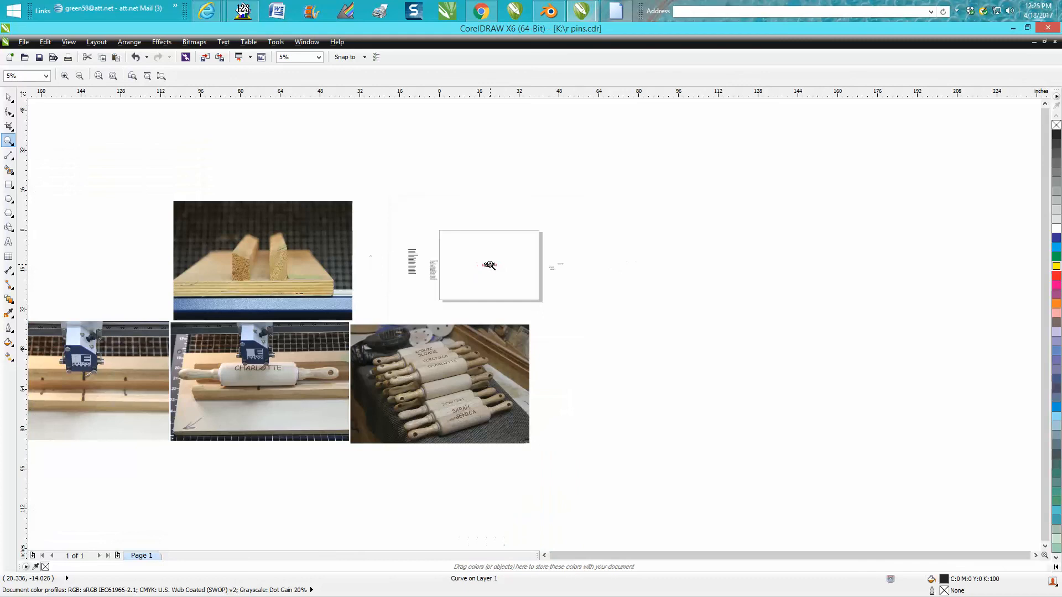
- Examine the photo of the engraved rolling pins up close and return to the page with the name lists
{"action": "left_click_drag", "start_coordinate": [410, 342], "coordinate": [522, 460]}
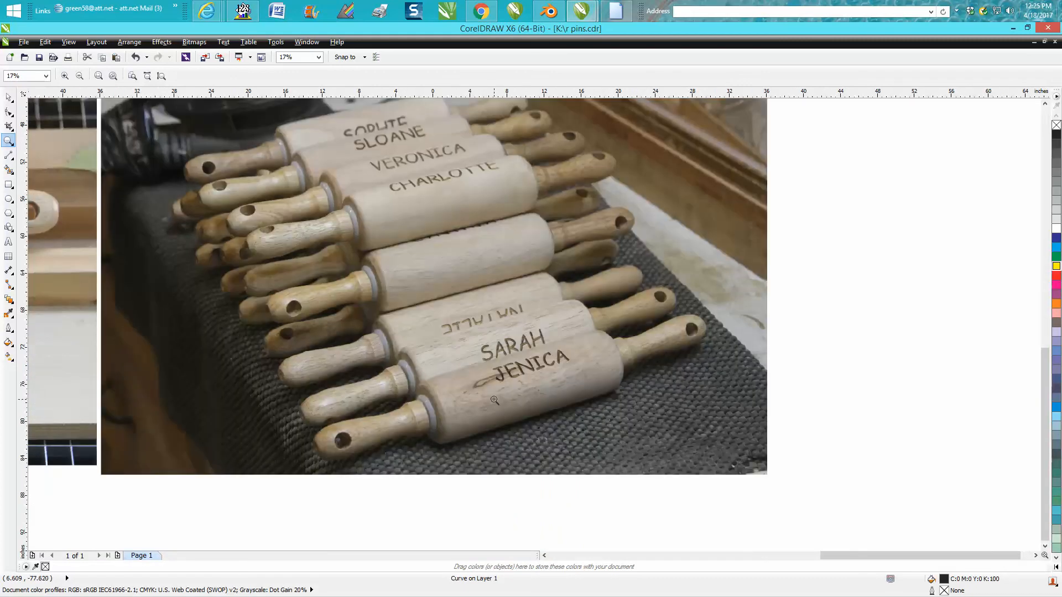
{"action": "scroll", "coordinate": [495, 399], "scroll_direction": "down", "scroll_amount": 1}
{"action": "scroll", "coordinate": [489, 387], "scroll_direction": "down", "scroll_amount": 1}
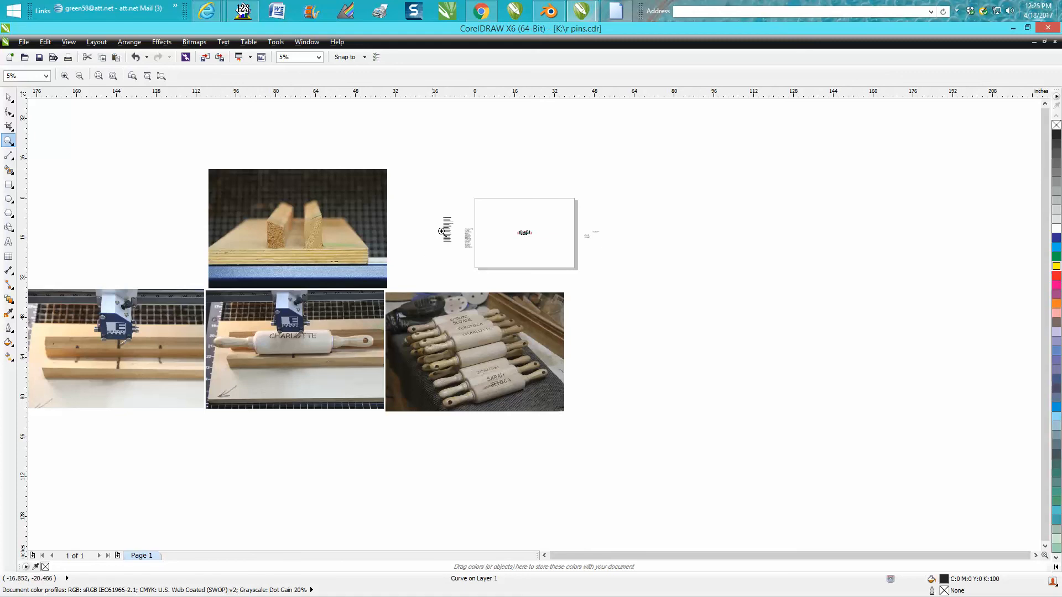
{"action": "left_click_drag", "start_coordinate": [452, 192], "coordinate": [588, 275]}
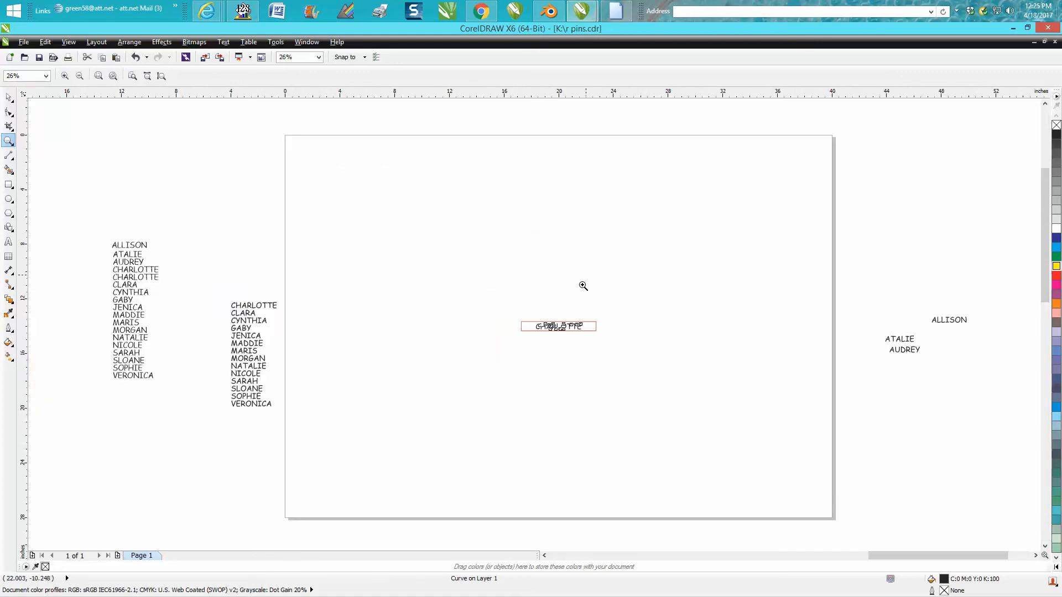
- Move the centred name out of the red rectangle and place it off the page, below the other finished names
{"action": "left_click", "coordinate": [7, 100]}
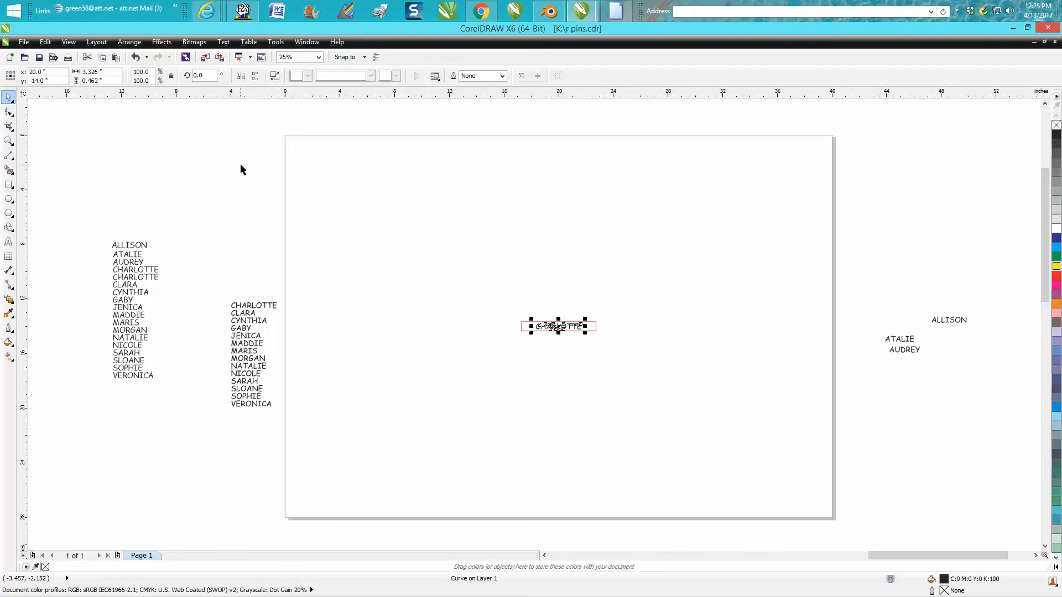
{"action": "left_click", "coordinate": [566, 310]}
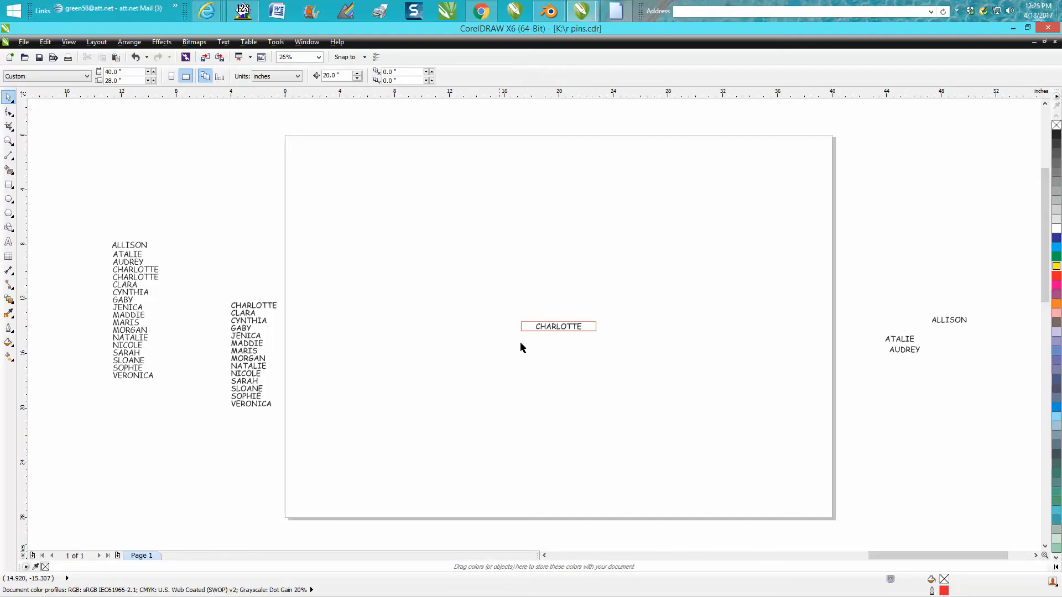
{"action": "left_click", "coordinate": [560, 326]}
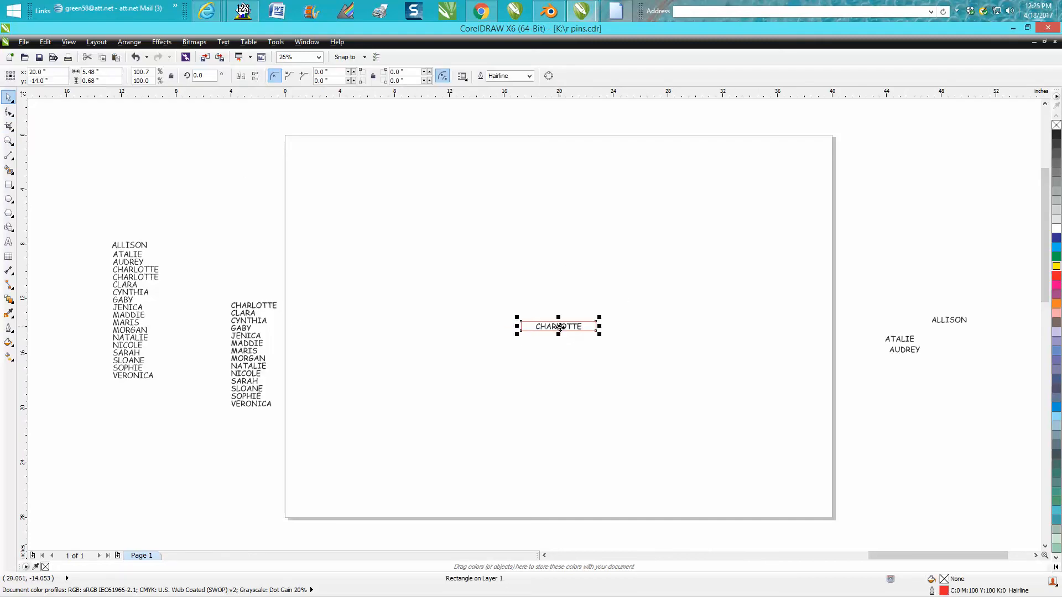
{"action": "left_click", "coordinate": [557, 317]}
{"action": "left_click_drag", "start_coordinate": [575, 349], "coordinate": [587, 345]}
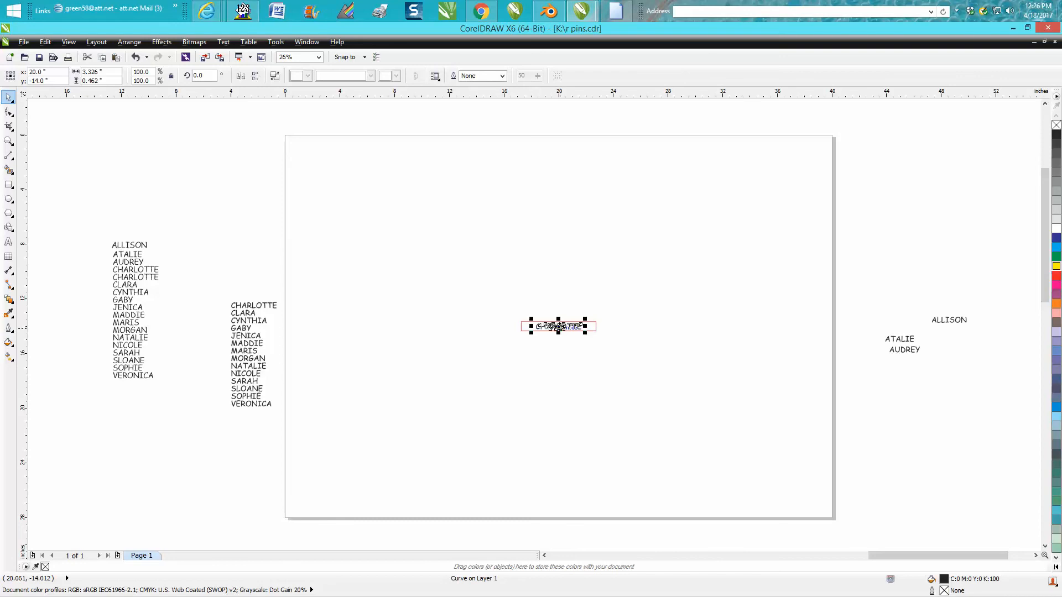
{"action": "left_click_drag", "start_coordinate": [558, 326], "coordinate": [896, 363]}
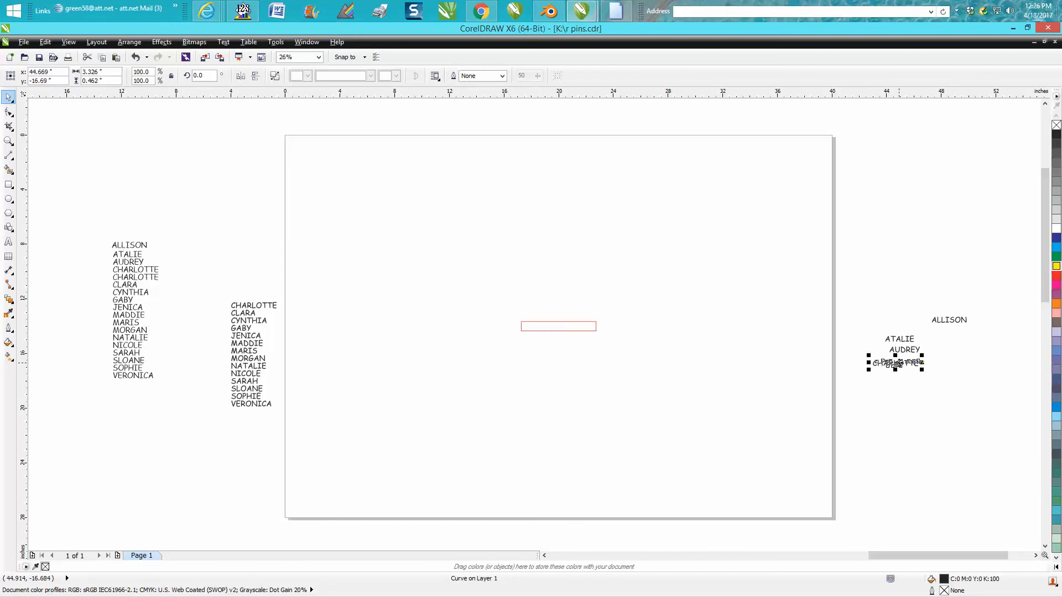
- Centre the second name of the list beside the page on the page and nudge it 40 inches right, off the page
{"action": "left_click", "coordinate": [255, 315]}
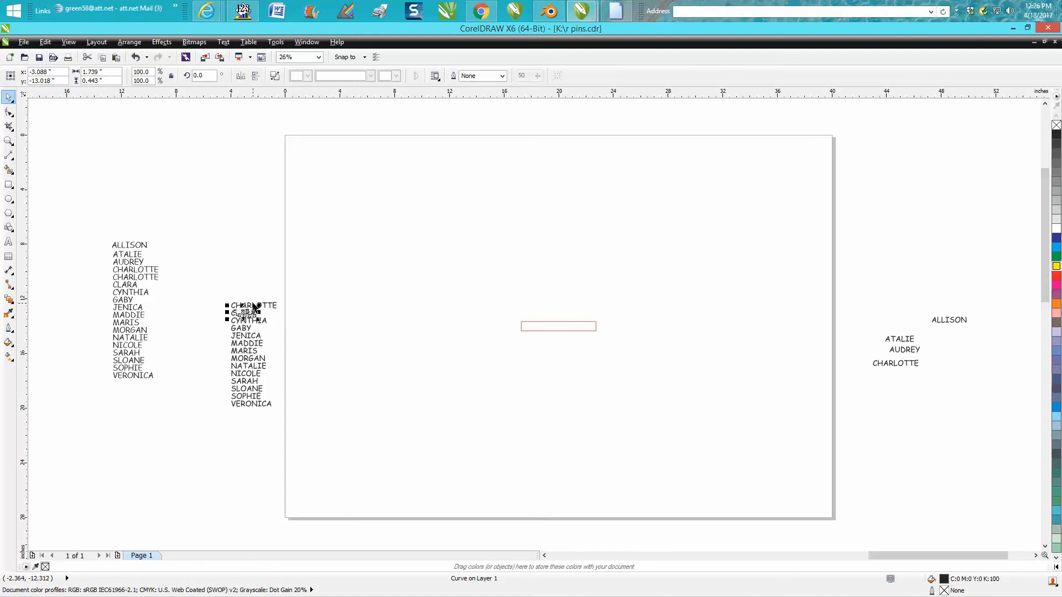
{"action": "left_click_drag", "start_coordinate": [249, 313], "coordinate": [417, 341]}
{"action": "left_click", "coordinate": [422, 356]}
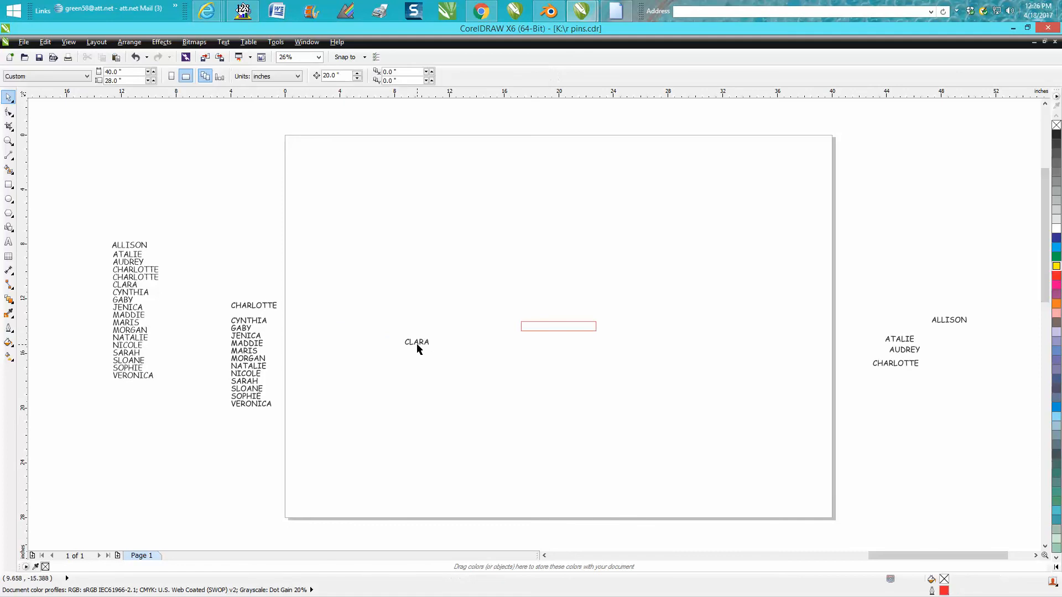
{"action": "left_click", "coordinate": [428, 341]}
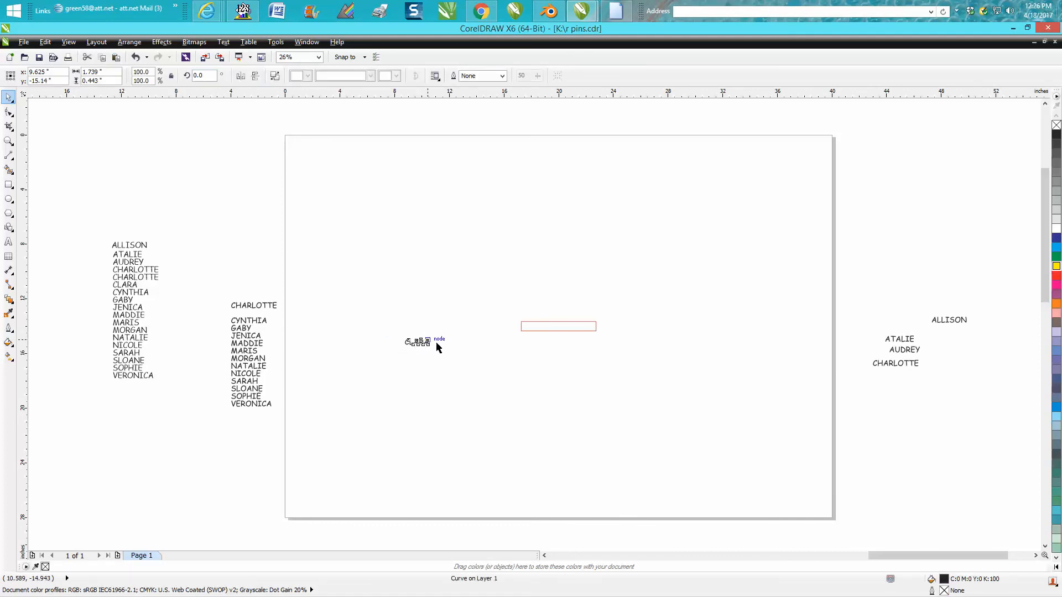
{"action": "key", "text": "p"}
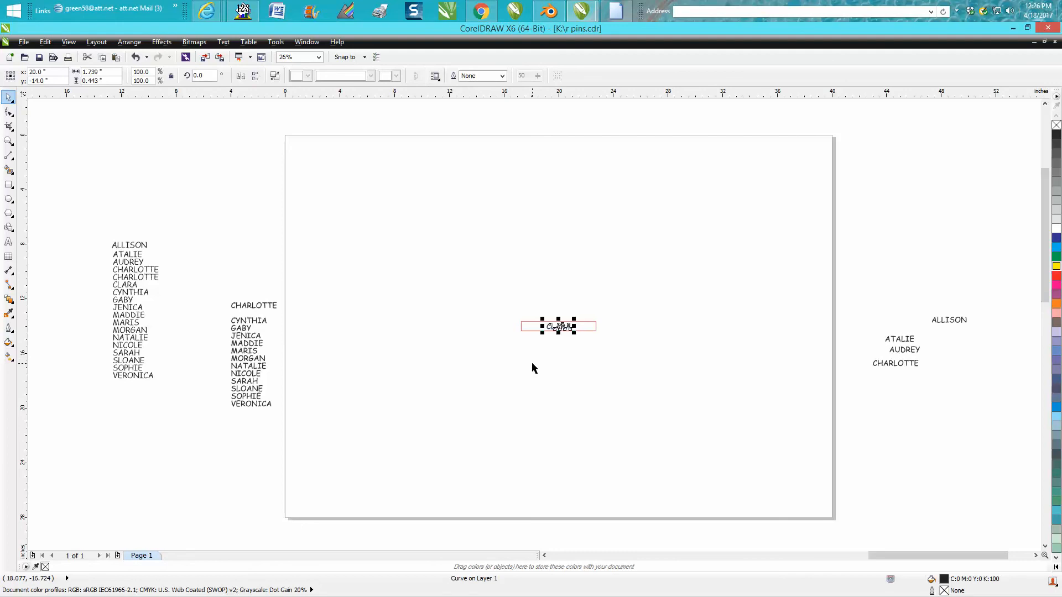
{"action": "key", "text": "Right"}
{"action": "key", "text": "Right"}
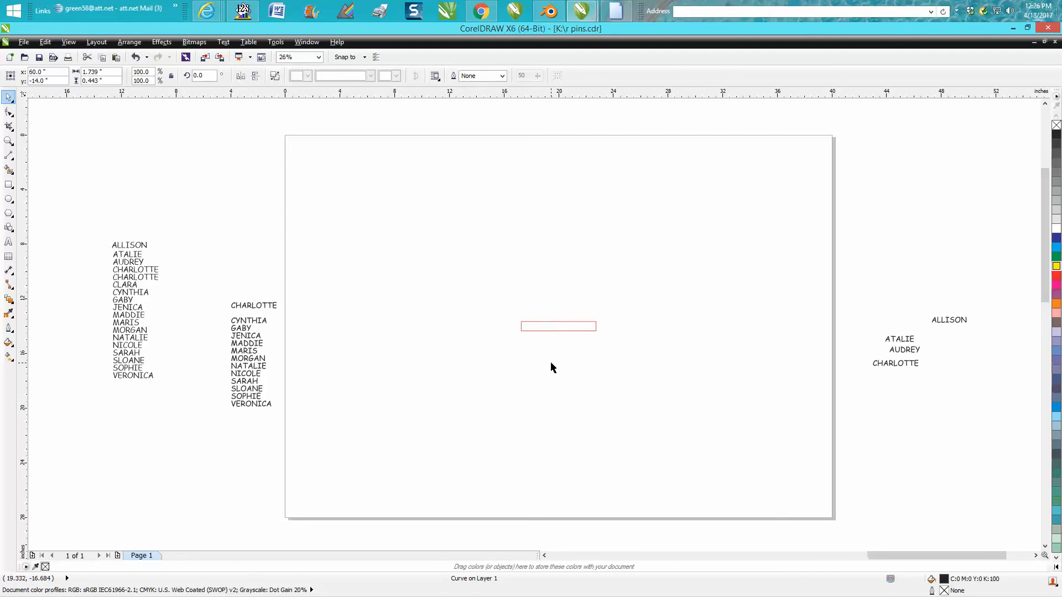